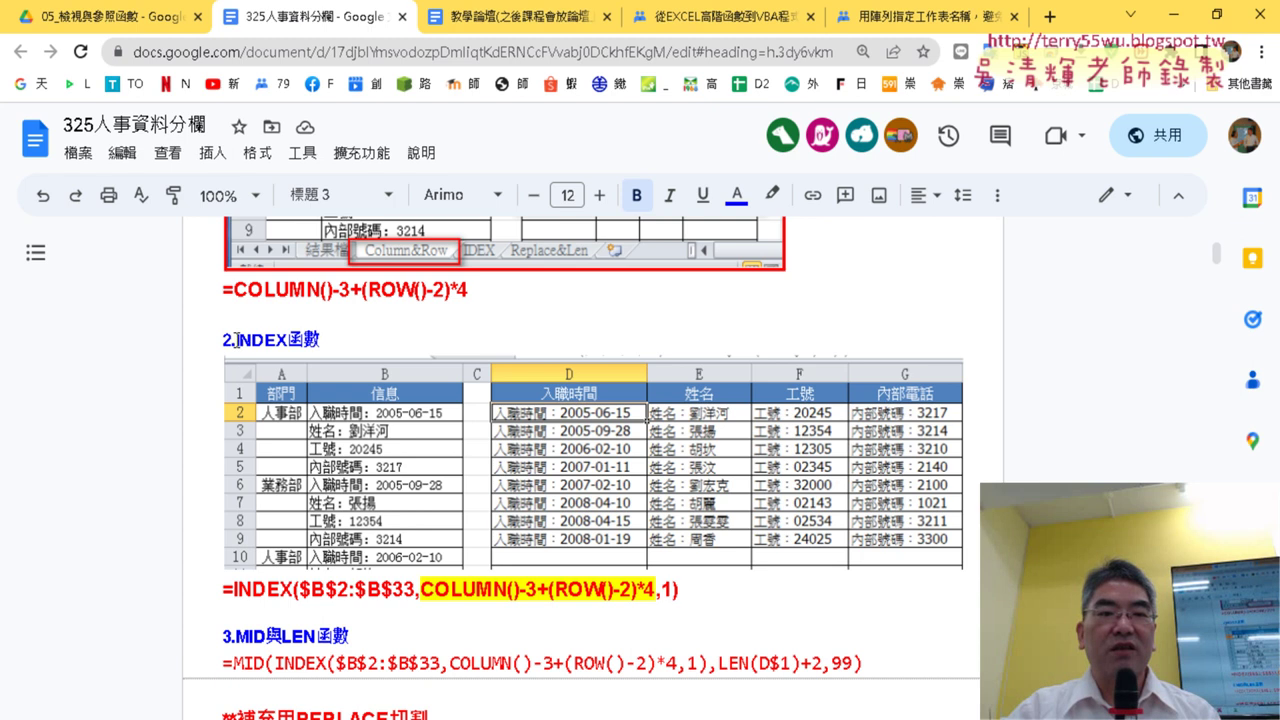
Mark the '2.INDEX' heading in the notes, then switch to the 325人事資料分欄.xlsx workbook.
left_click_drag(232, 341, 304, 341)
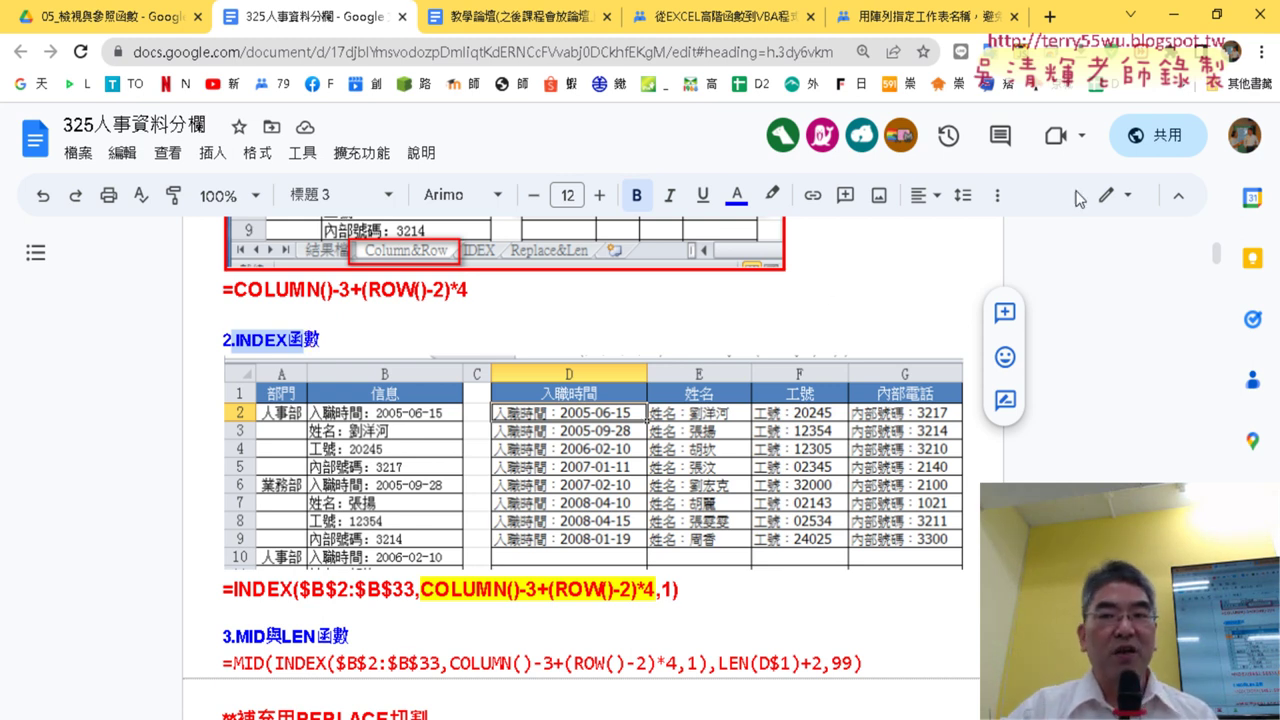
key("alt+Tab")
Cut the COLUMN()-3+(ROW()-2)*4 expression out of D2's formula.
left_click(462, 279)
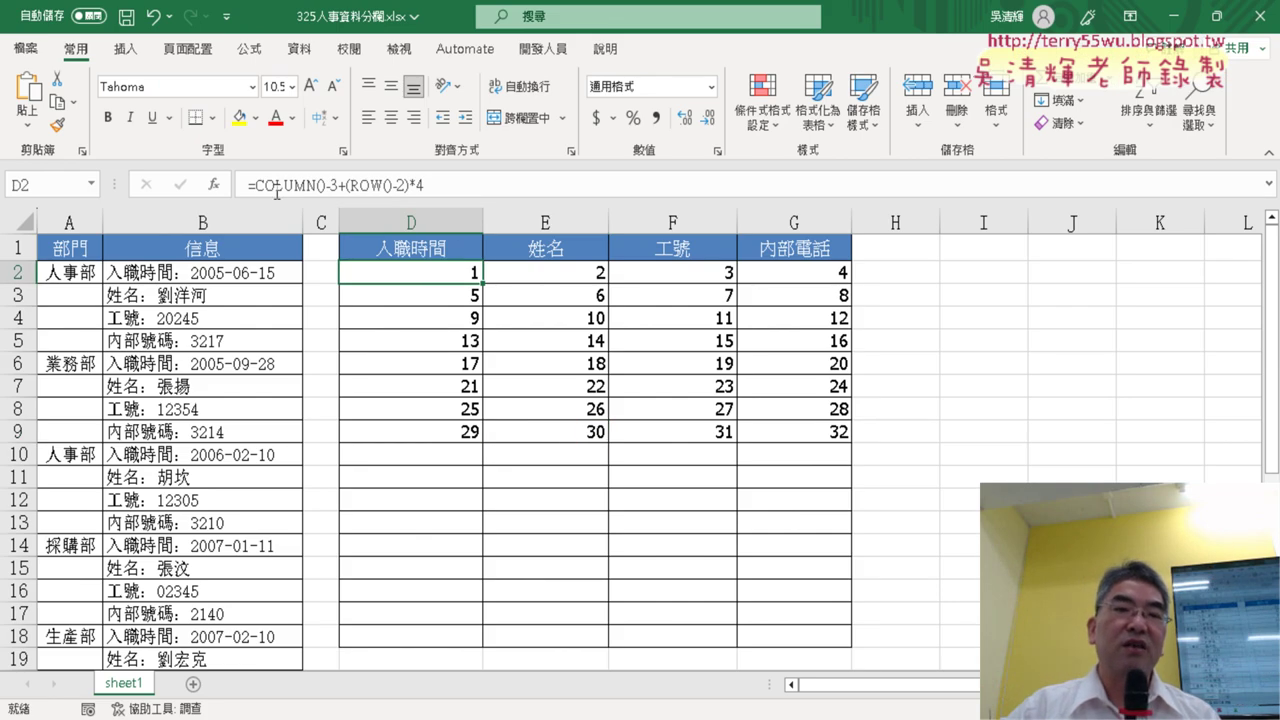
left_click_drag(256, 183, 445, 185)
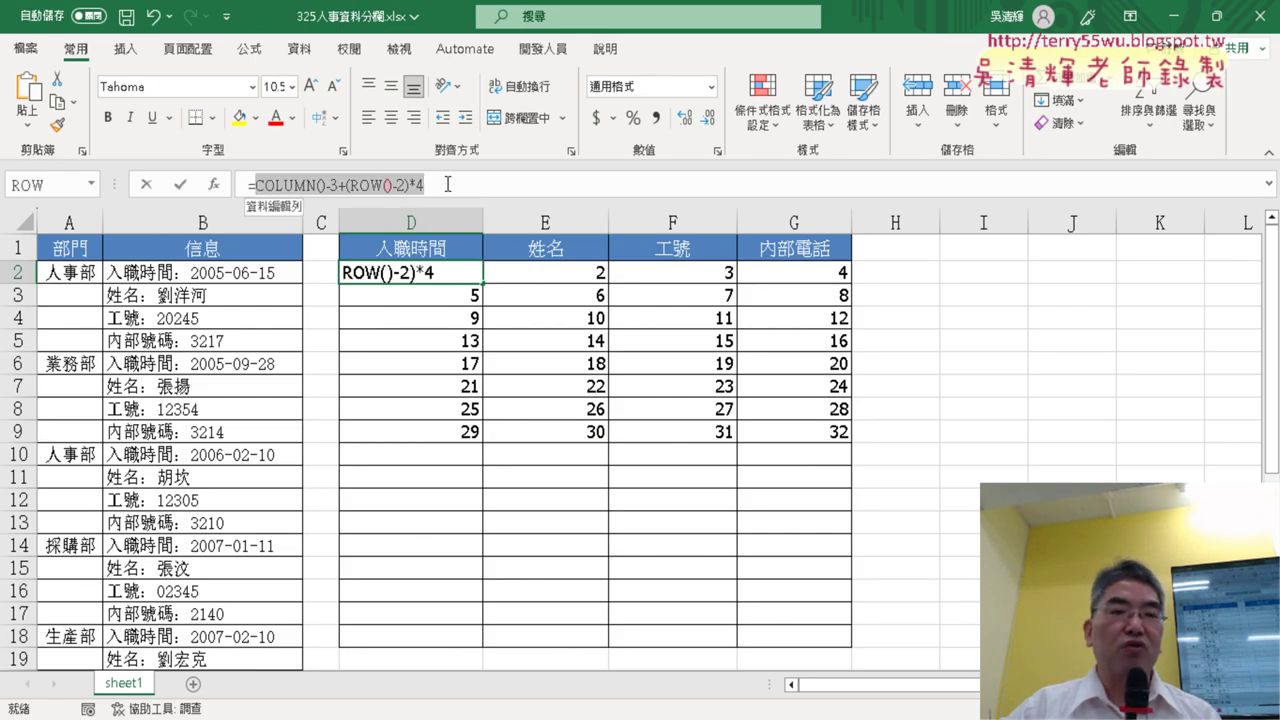
right_click(403, 177)
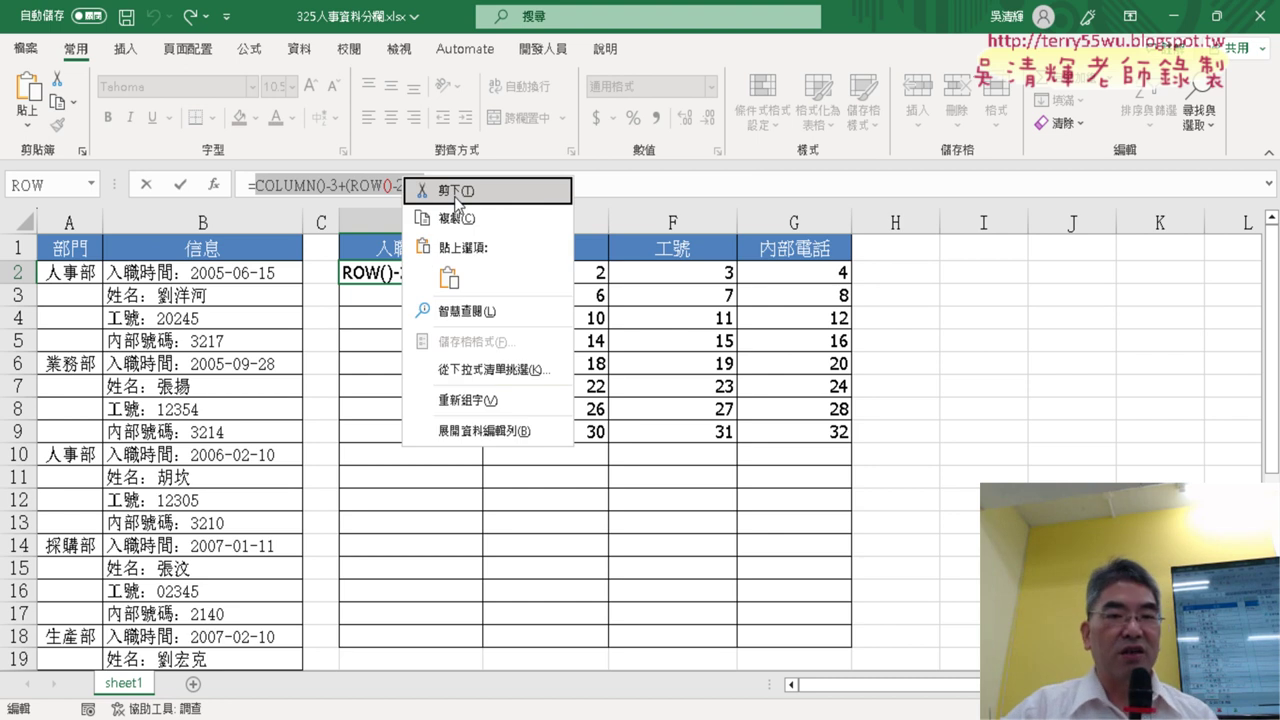
left_click(455, 192)
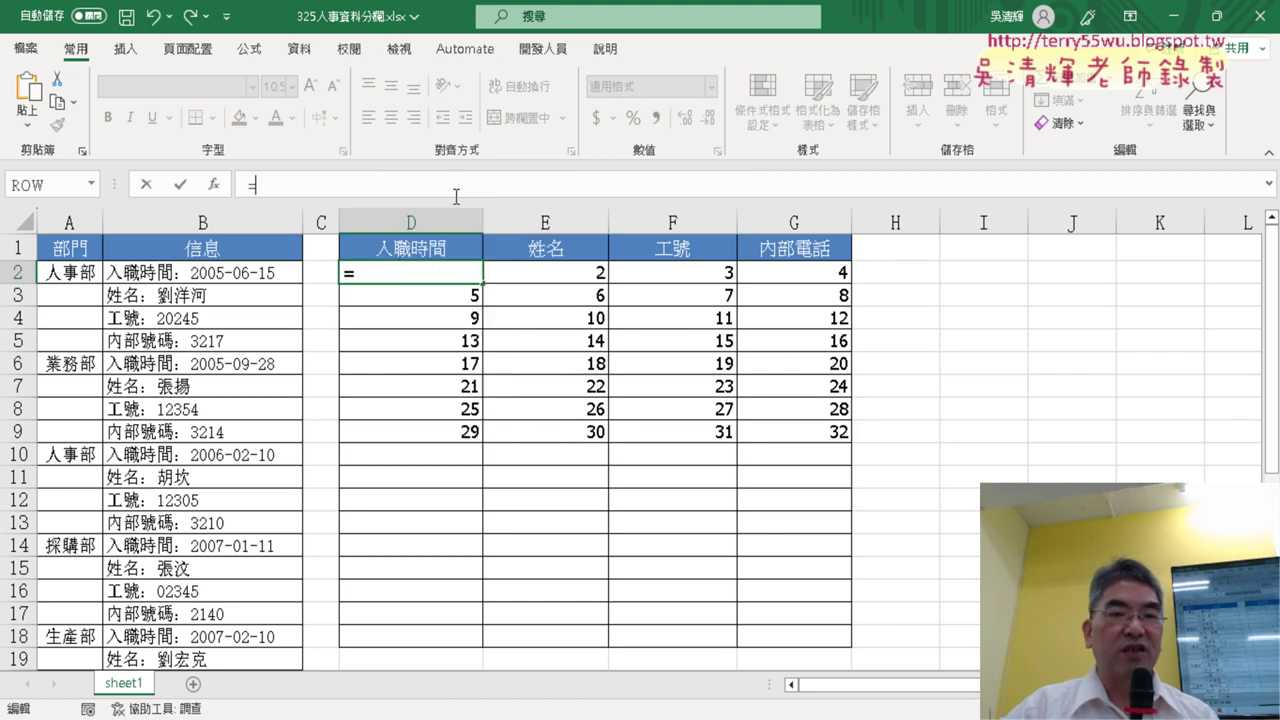
Insert the INDEX function into D2 using its array argument form.
left_click(214, 186)
left_click(819, 321)
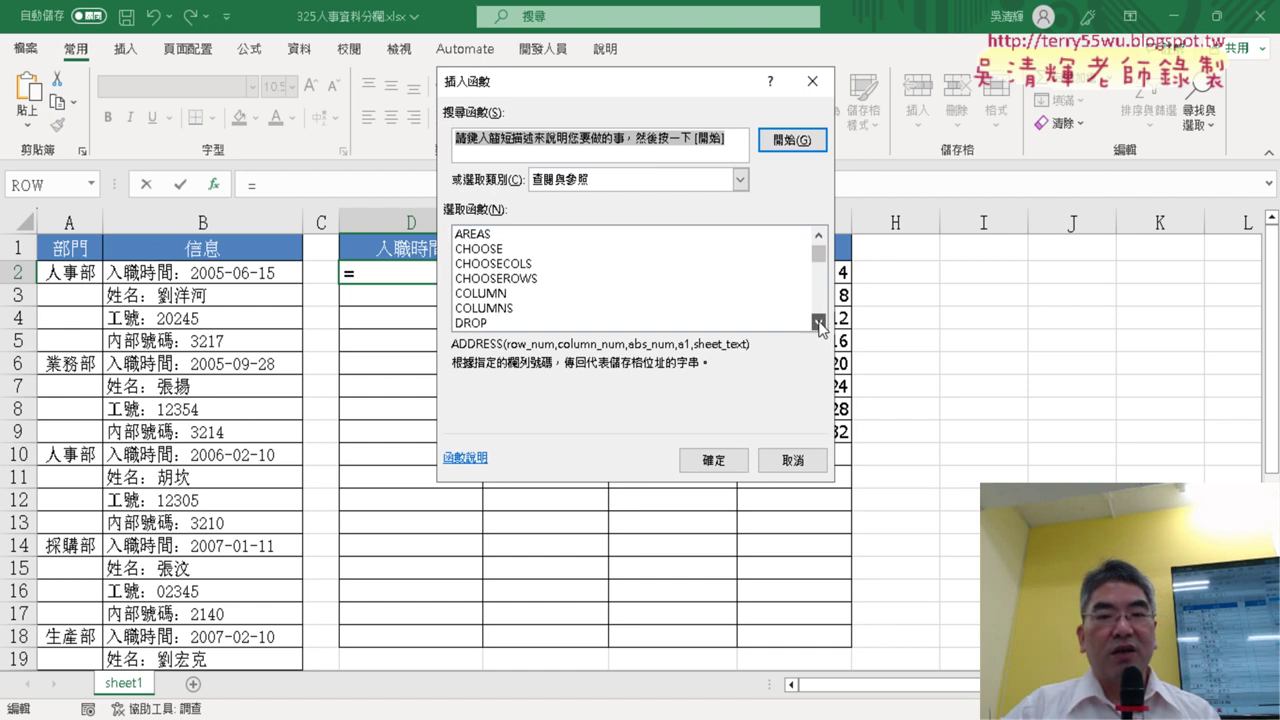
left_click(819, 321)
left_click(819, 321)
left_click(819, 321)
left_click(819, 321)
left_click(819, 321)
left_click(819, 321)
left_click(819, 321)
left_click(819, 321)
left_click(819, 321)
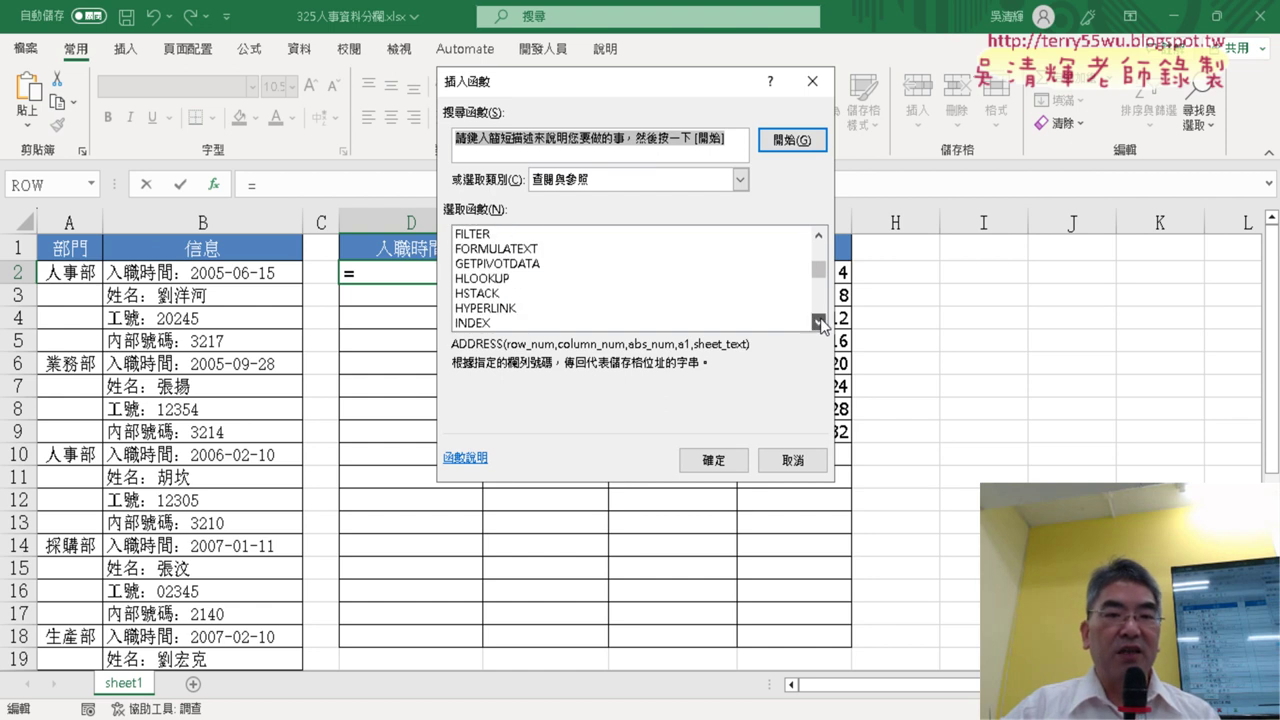
left_click(819, 321)
left_click(819, 321)
double_click(497, 294)
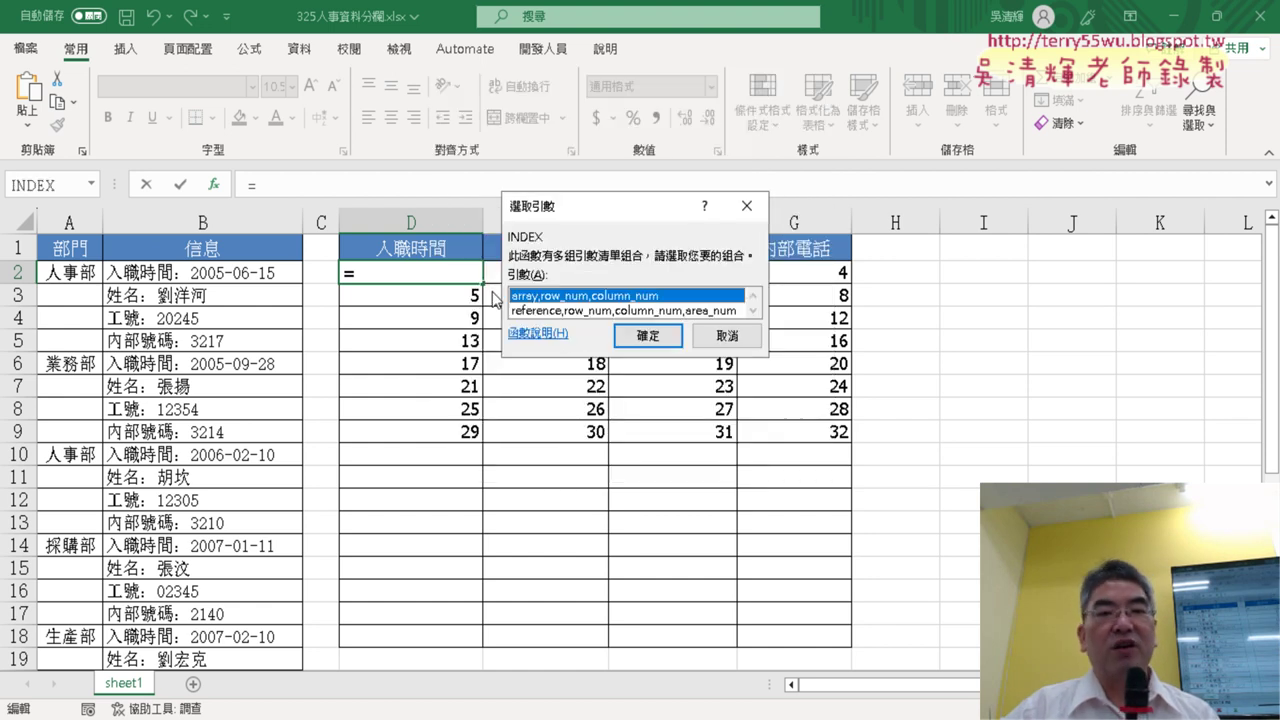
left_click(650, 339)
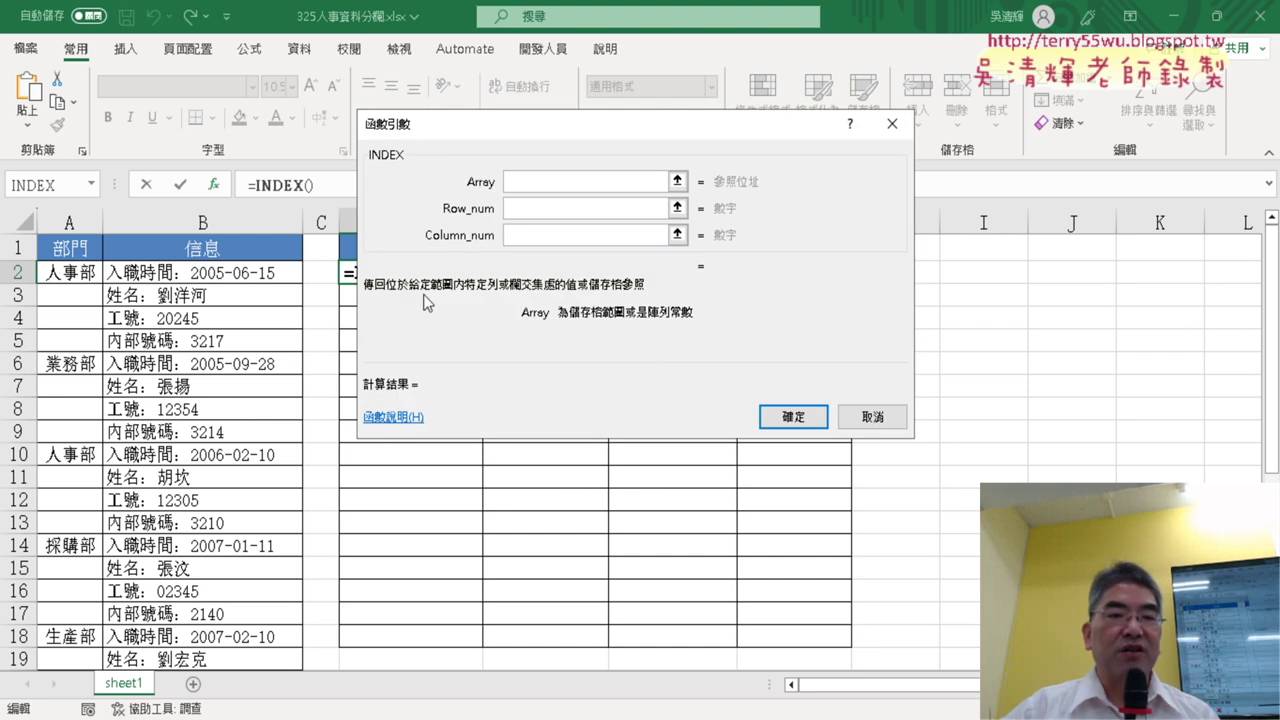
Set INDEX's Array argument to the absolute range $B$2:$B$33.
left_click(197, 273)
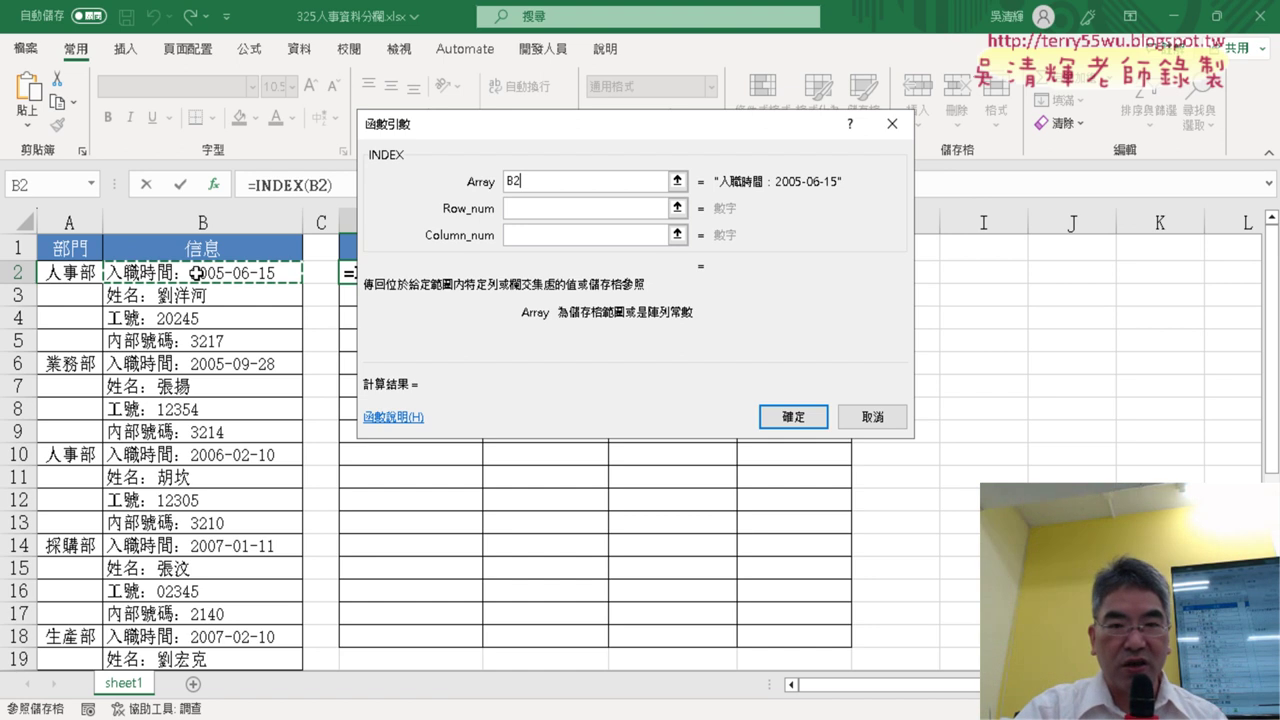
key("ctrl+shift+Down")
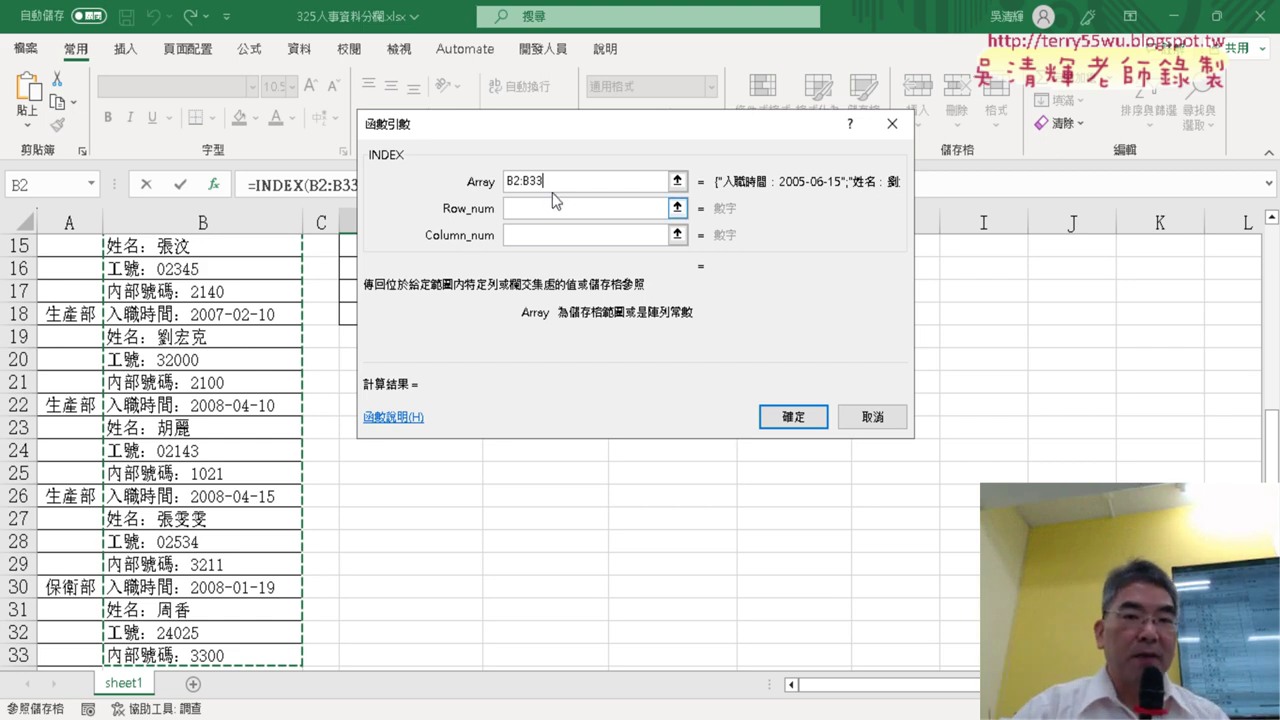
left_click(484, 178)
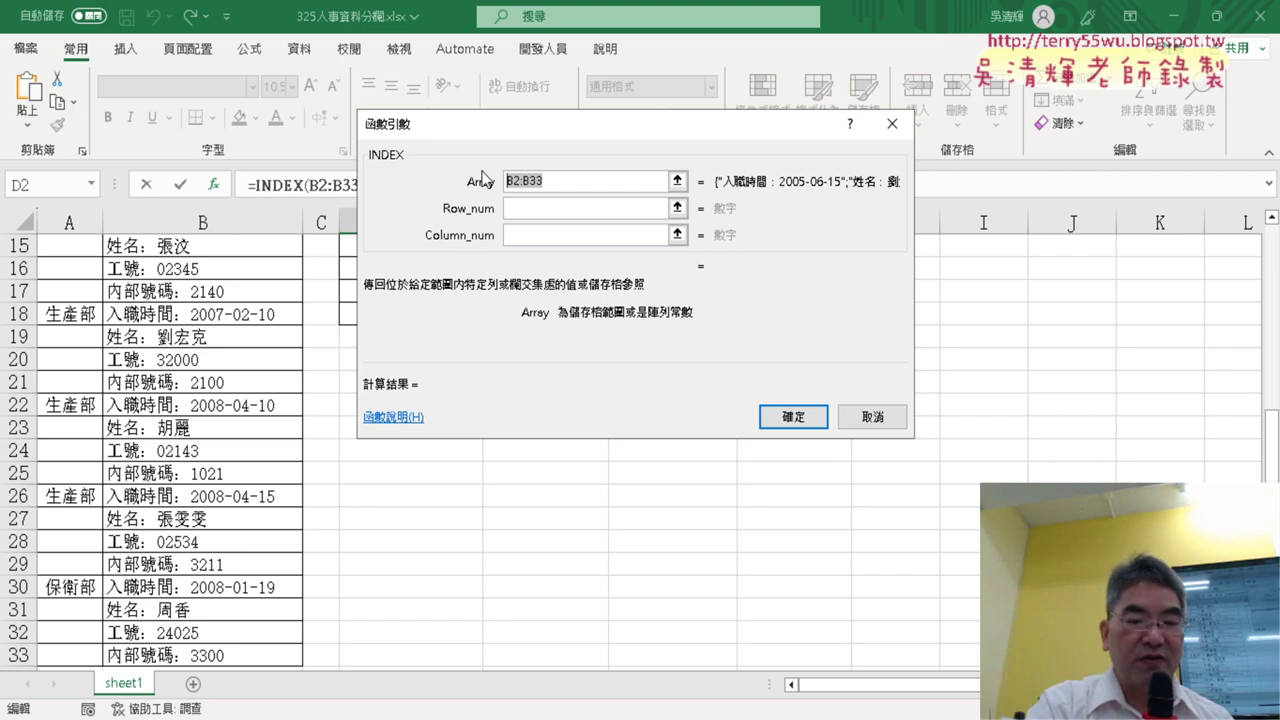
key("F4")
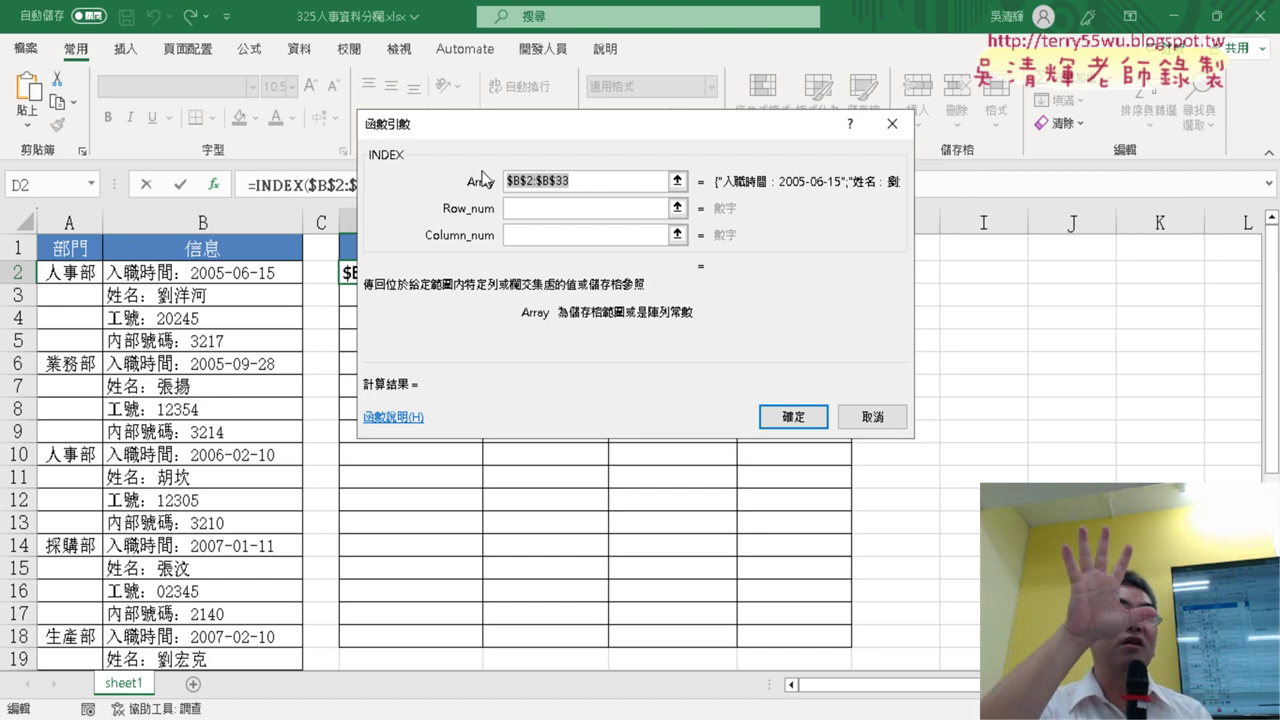
Set Column_num to 1 and paste COLUMN()-3+(ROW()-2)*4 as Row_num.
left_click(540, 236)
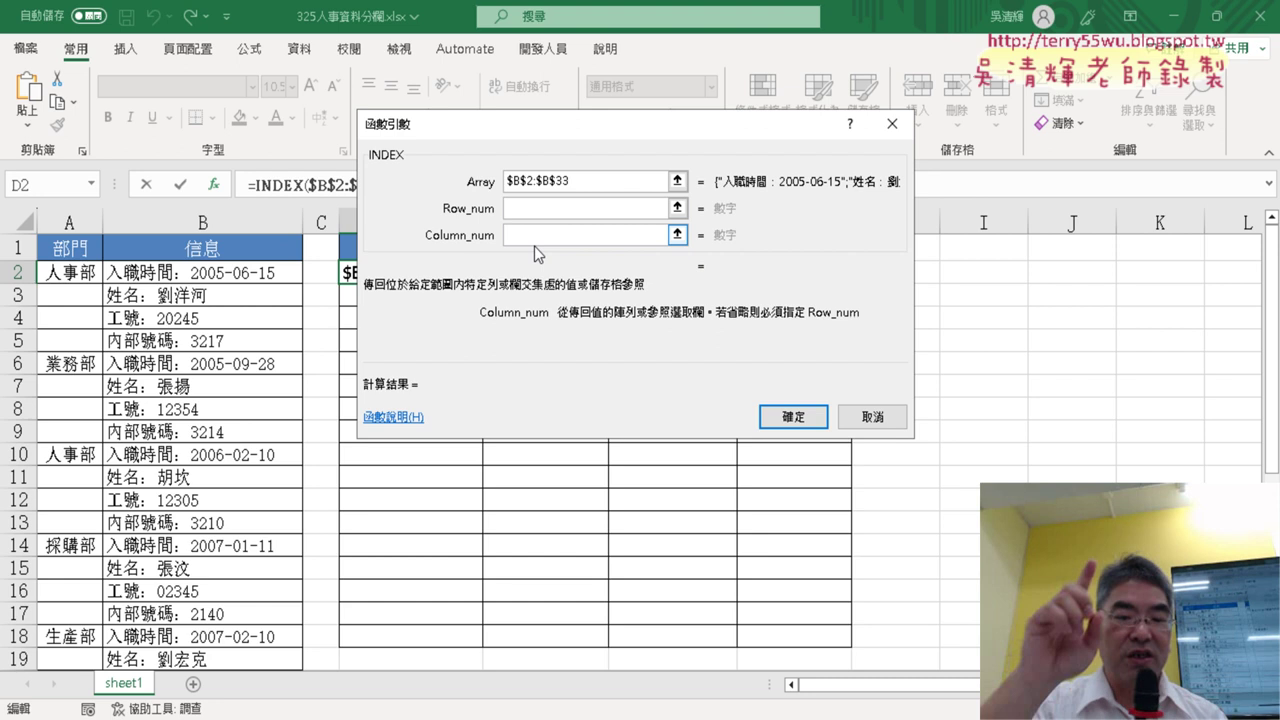
type("1")
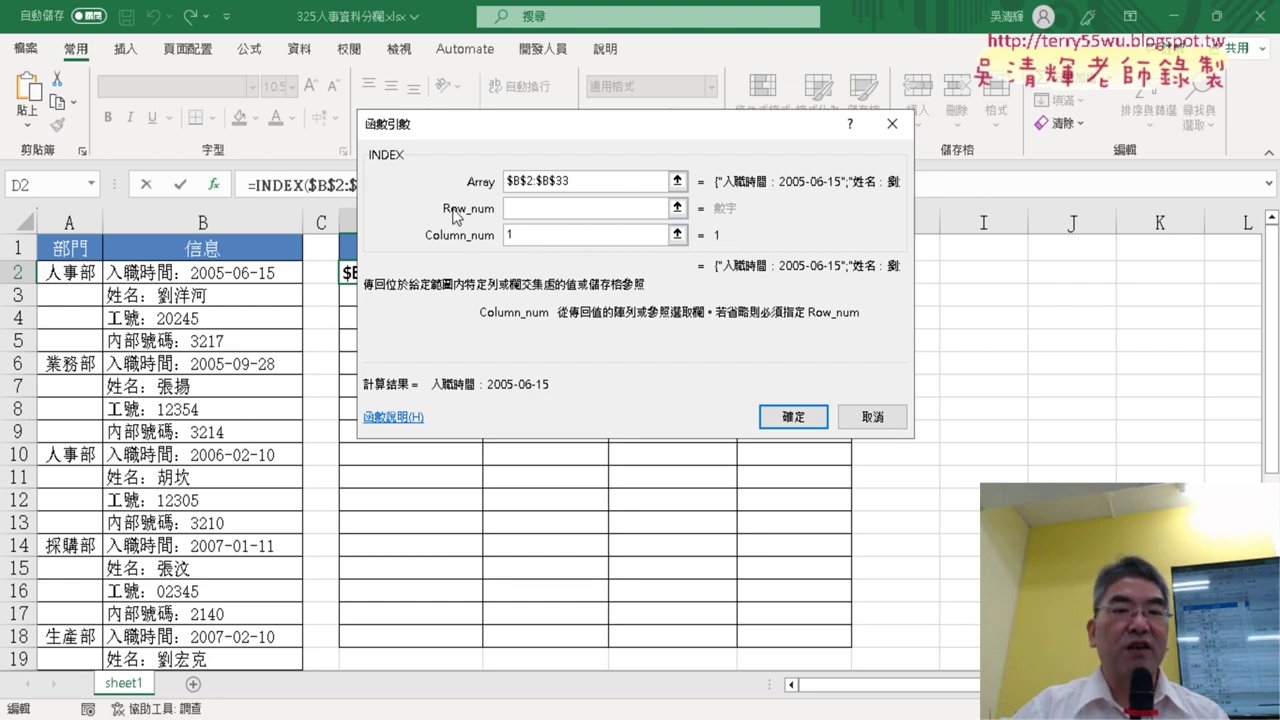
left_click(528, 208)
right_click(530, 212)
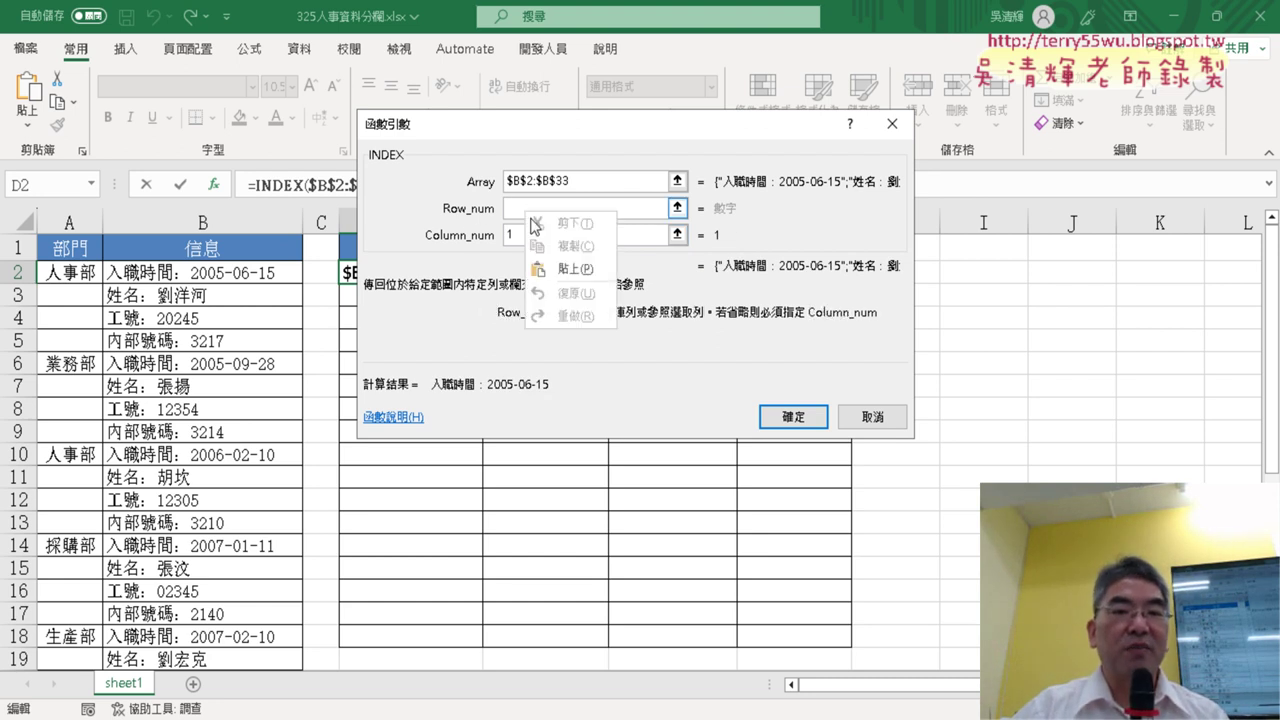
left_click(573, 269)
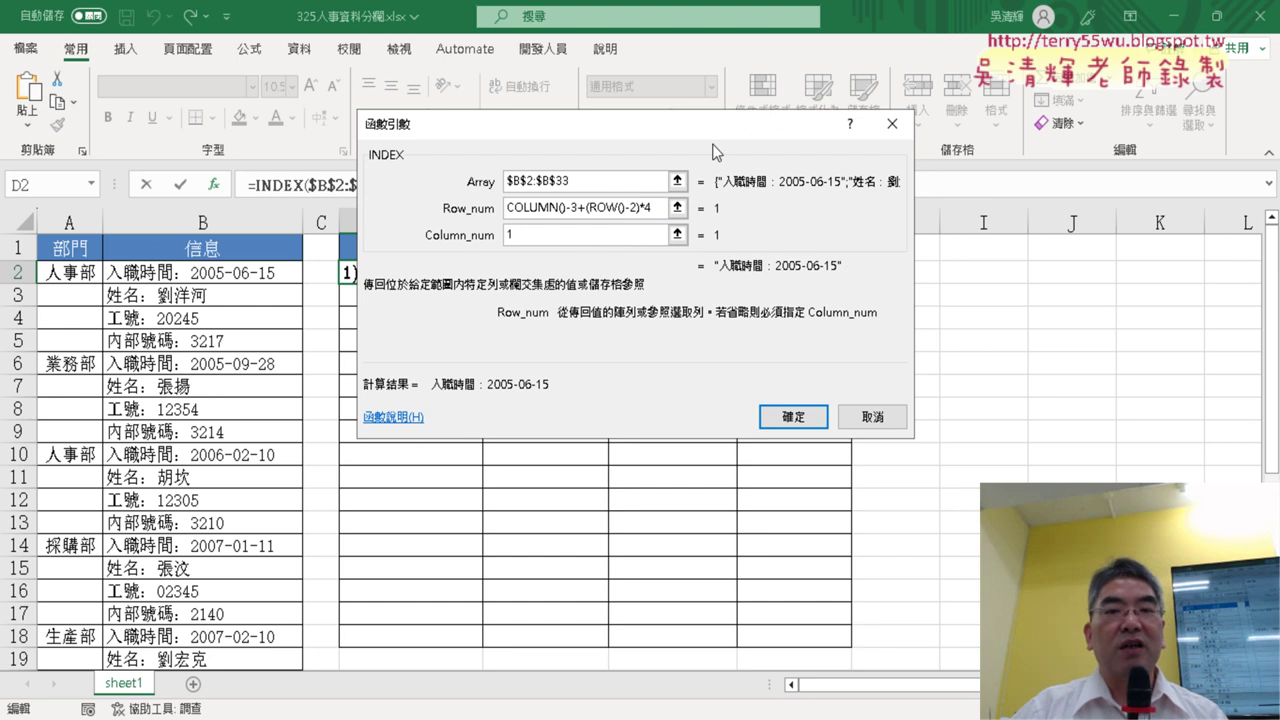
left_click_drag(718, 124, 711, 401)
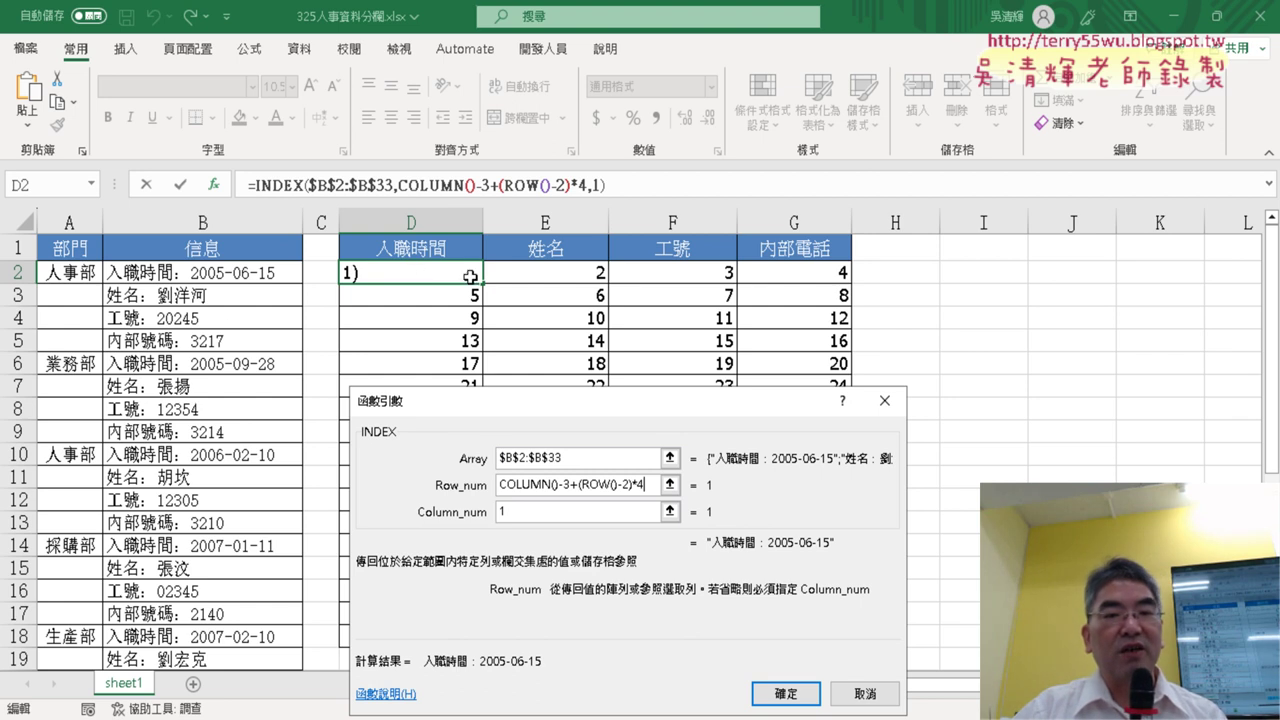
Confirm D2's INDEX formula, fill it through D2:G9, and AutoFit columns D:G.
left_click(783, 693)
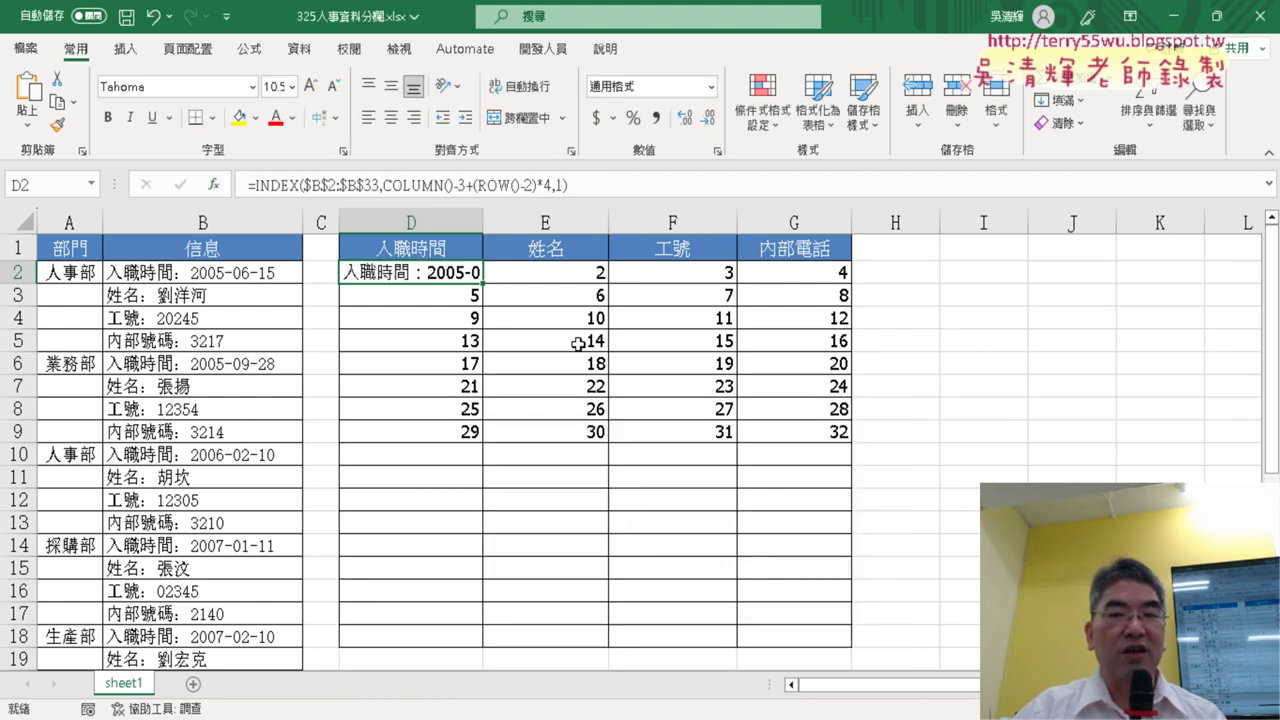
mouse_move(483, 284)
left_mouse_down()
mouse_move(862, 278)
mouse_move(850, 445)
left_mouse_up()
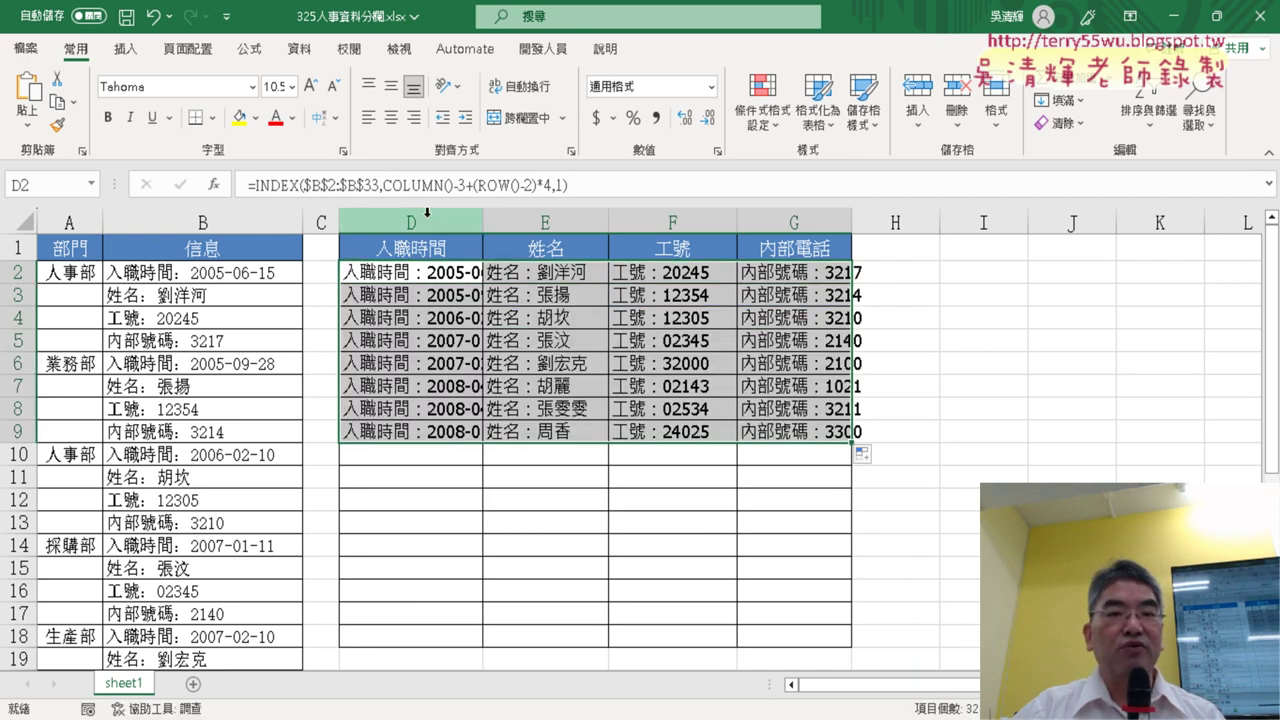
left_click_drag(423, 214, 795, 200)
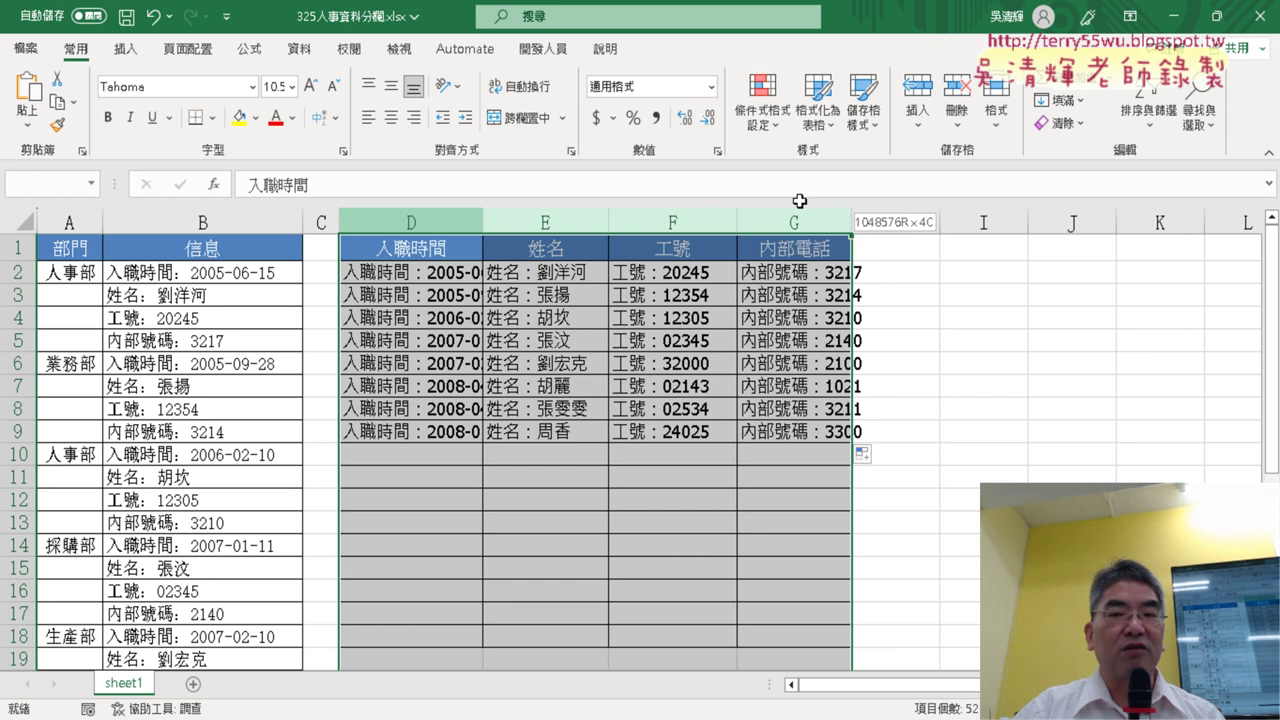
double_click(481, 218)
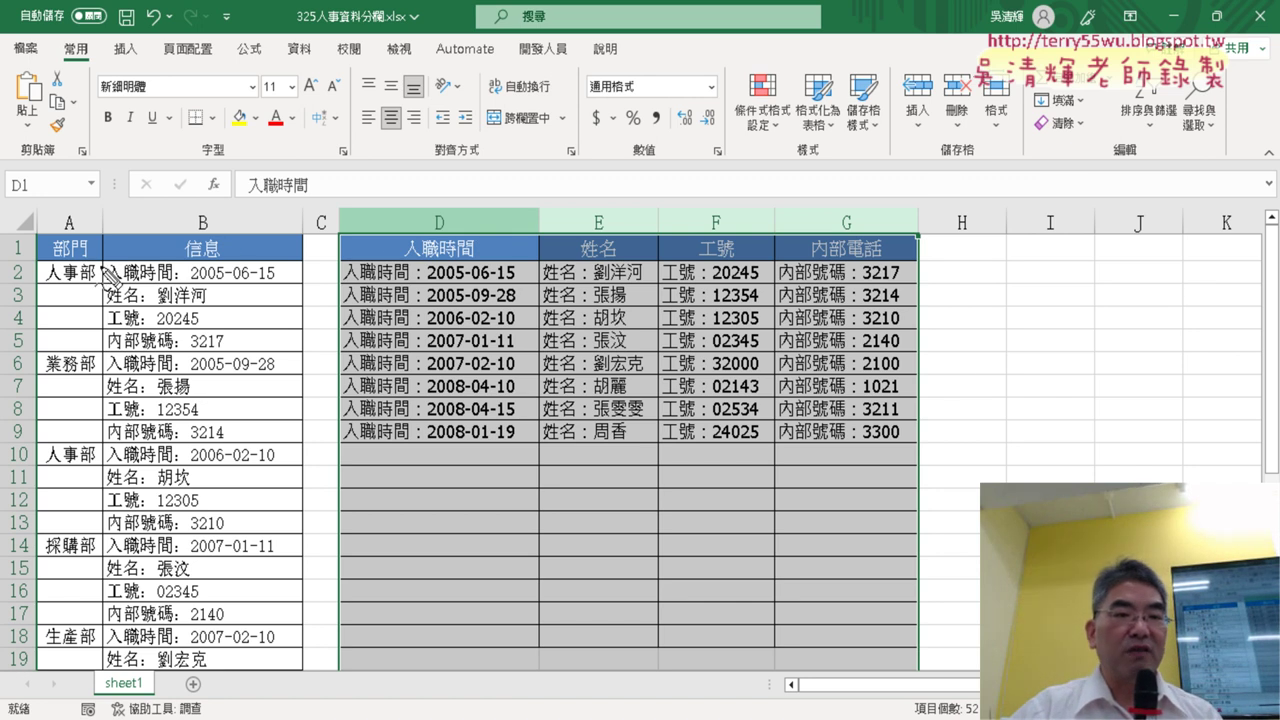
left_click_drag(106, 262, 162, 272)
left_click_drag(36, 264, 30, 284)
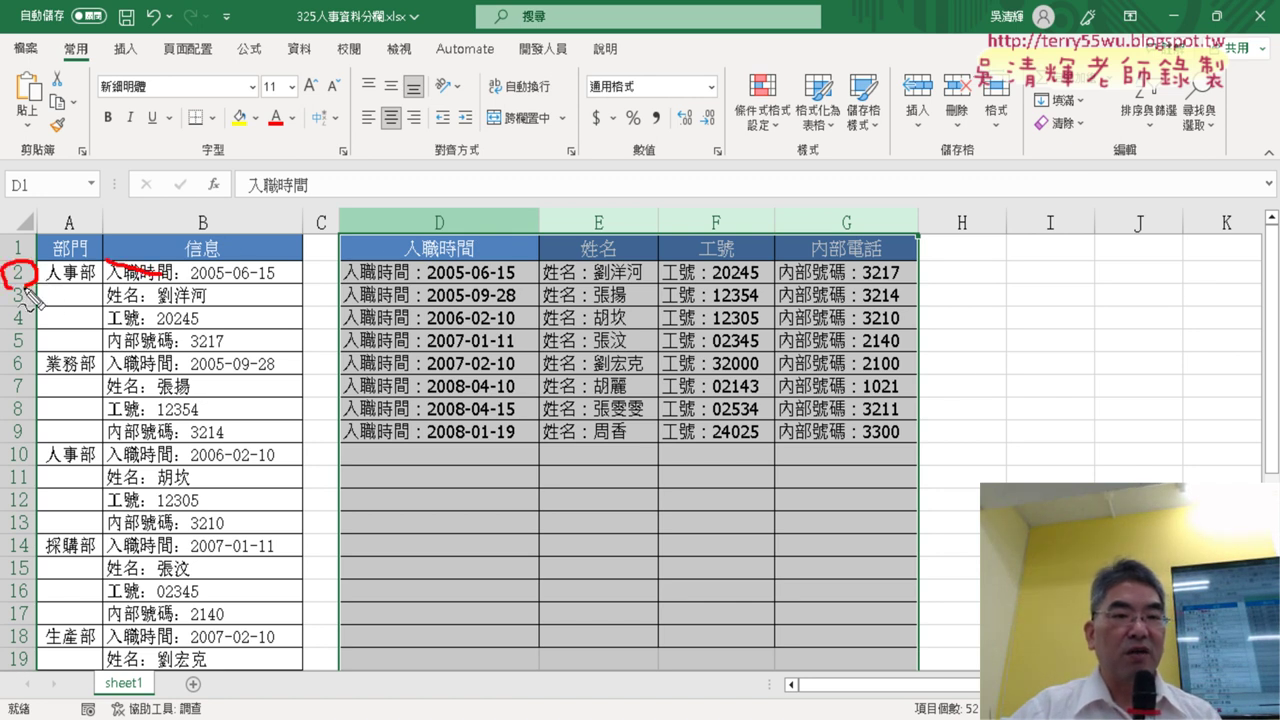
mouse_move(196, 298)
left_mouse_down()
mouse_move(205, 450)
mouse_move(238, 404)
left_mouse_up()
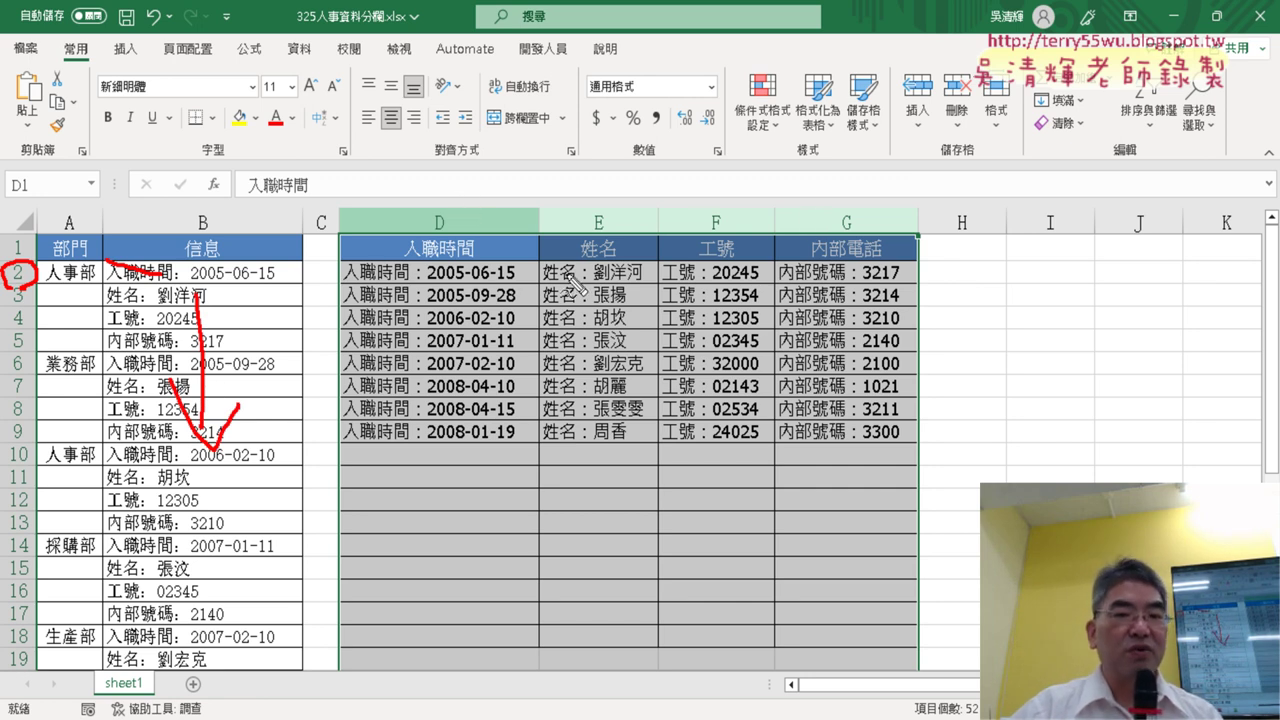
mouse_move(227, 200)
left_mouse_down()
mouse_move(312, 104)
mouse_move(508, 148)
left_mouse_up()
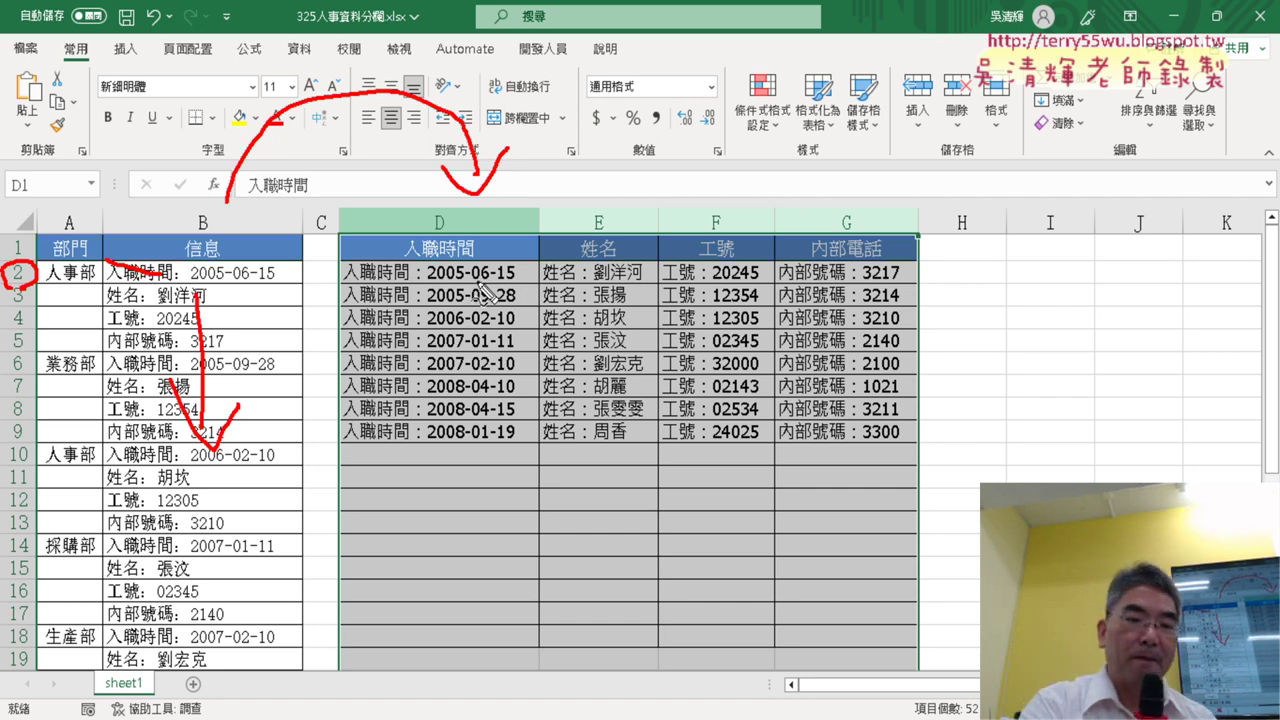
key("Escape")
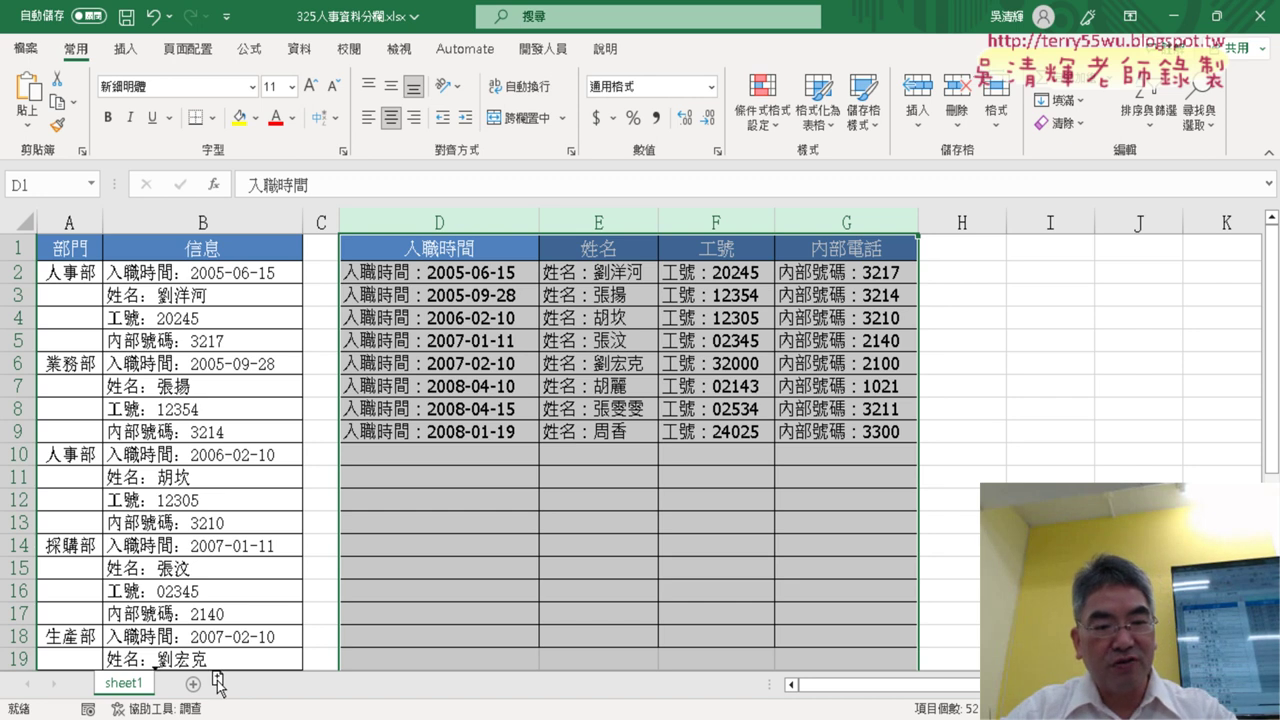
Duplicate sheet1 and clear the old results in D2:G9 on the copy.
left_click_drag(218, 684, 220, 684)
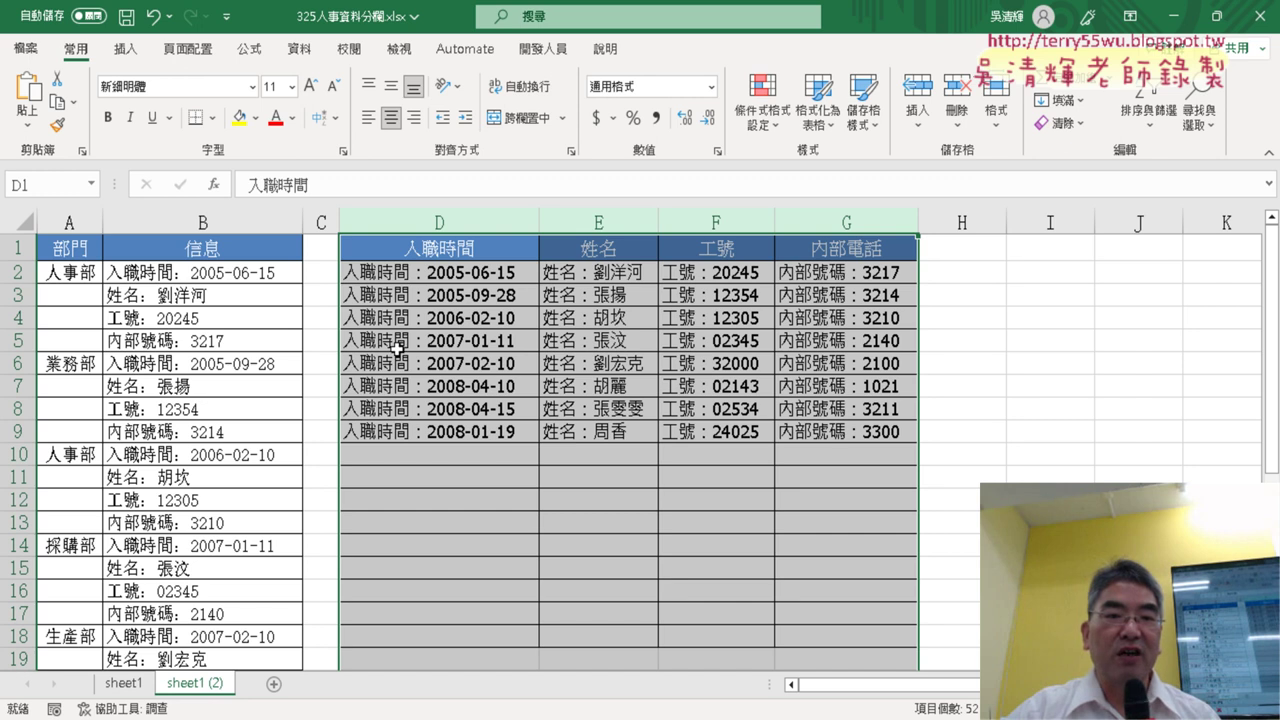
left_click(417, 273)
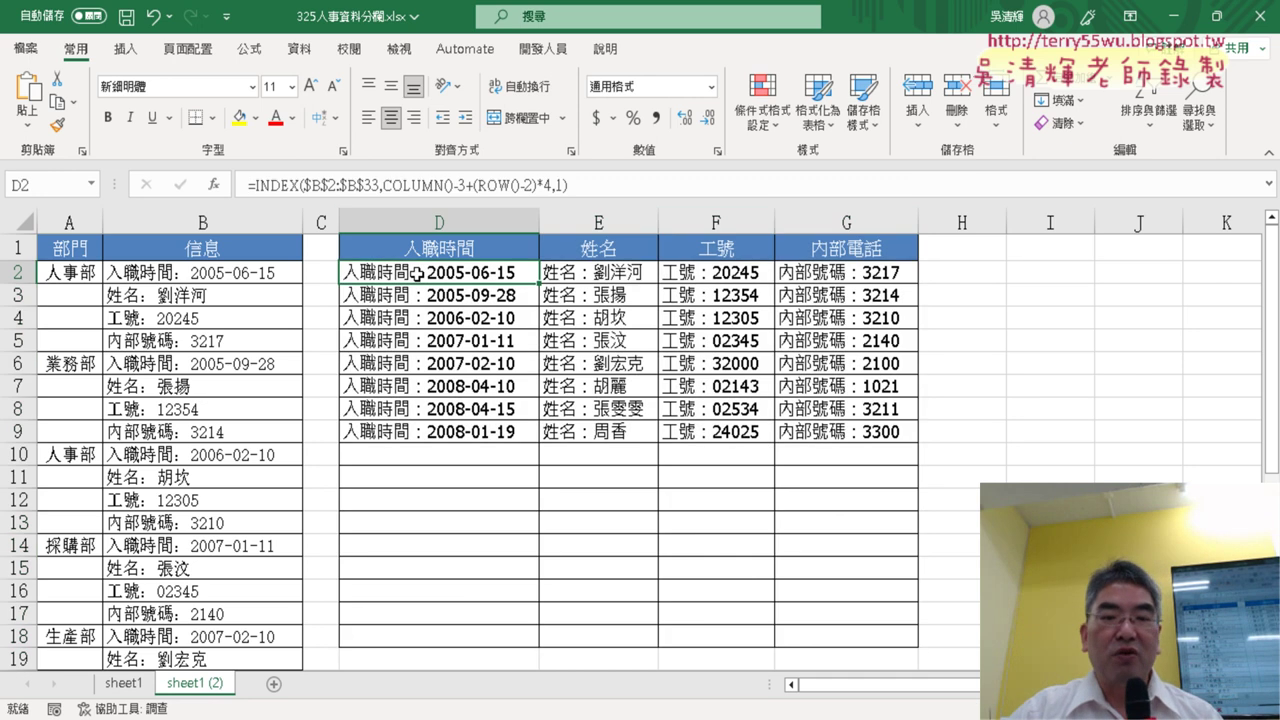
left_click_drag(417, 273, 822, 431)
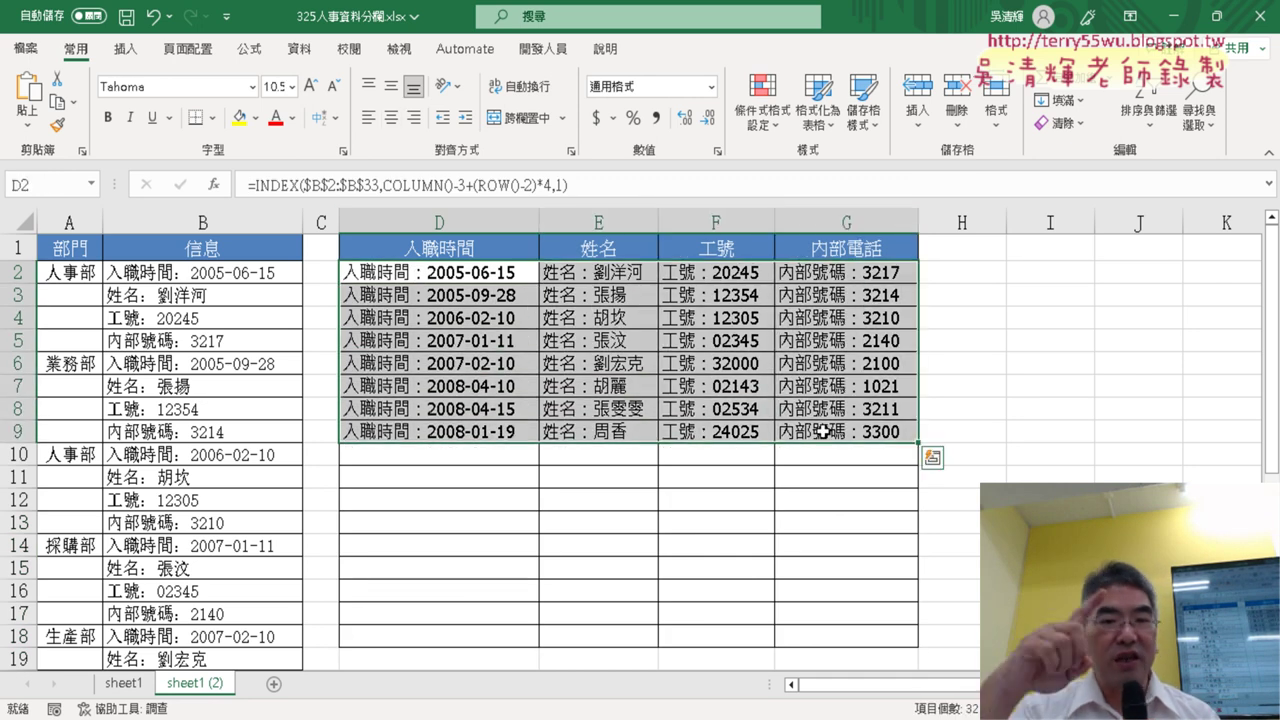
key("Delete")
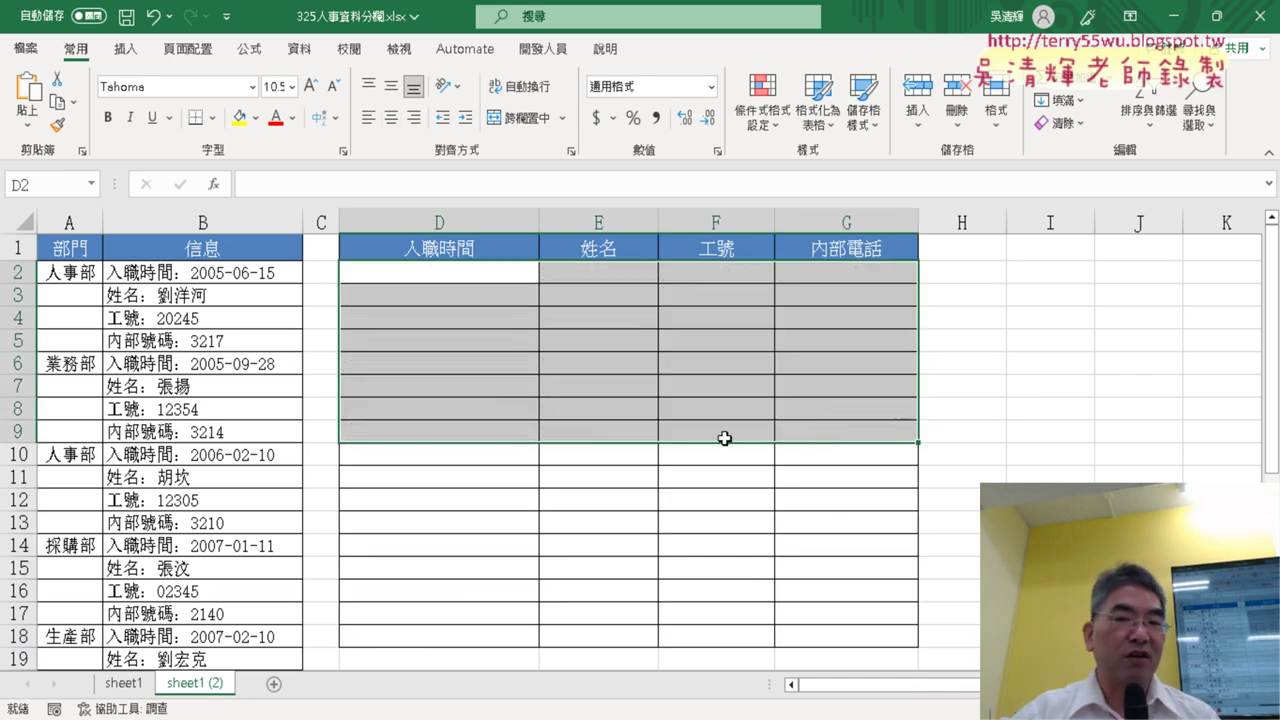
Enter =INDIRECT("B2") in D2 with Ref_text "B2".
left_click(465, 275)
left_click(213, 184)
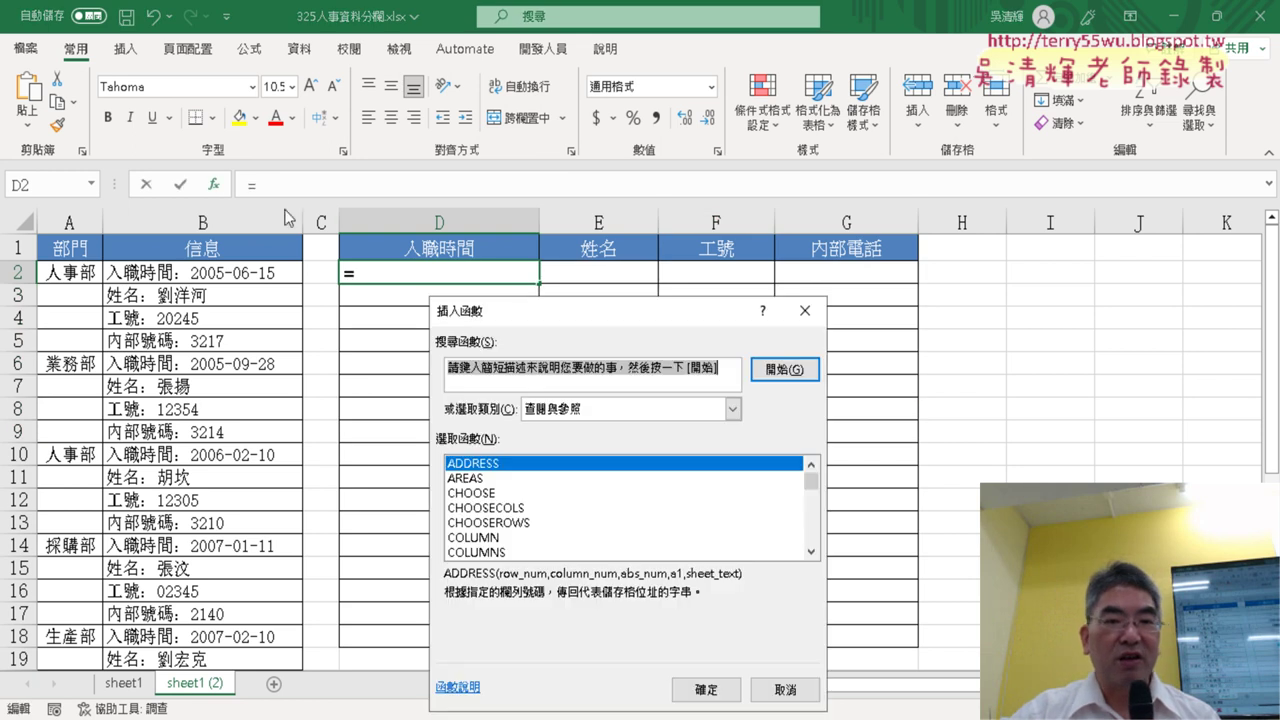
left_click_drag(660, 316, 732, 116)
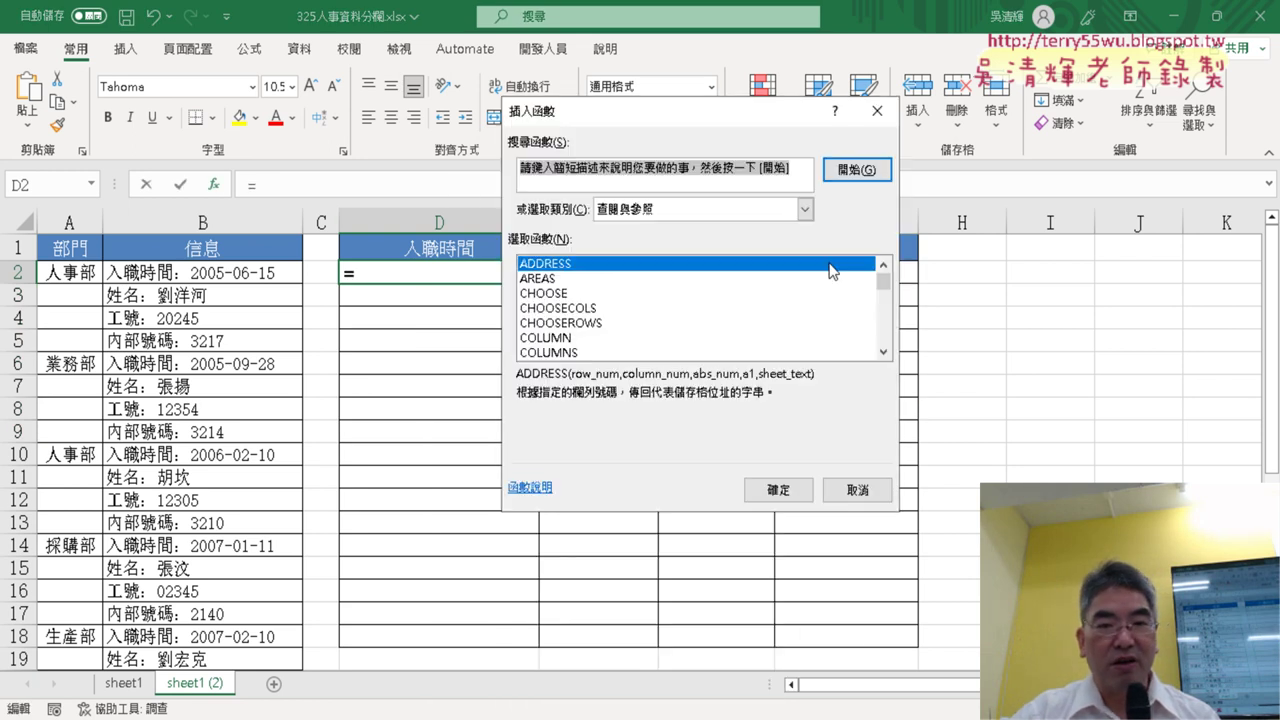
left_click(885, 296)
left_click_drag(885, 300, 885, 316)
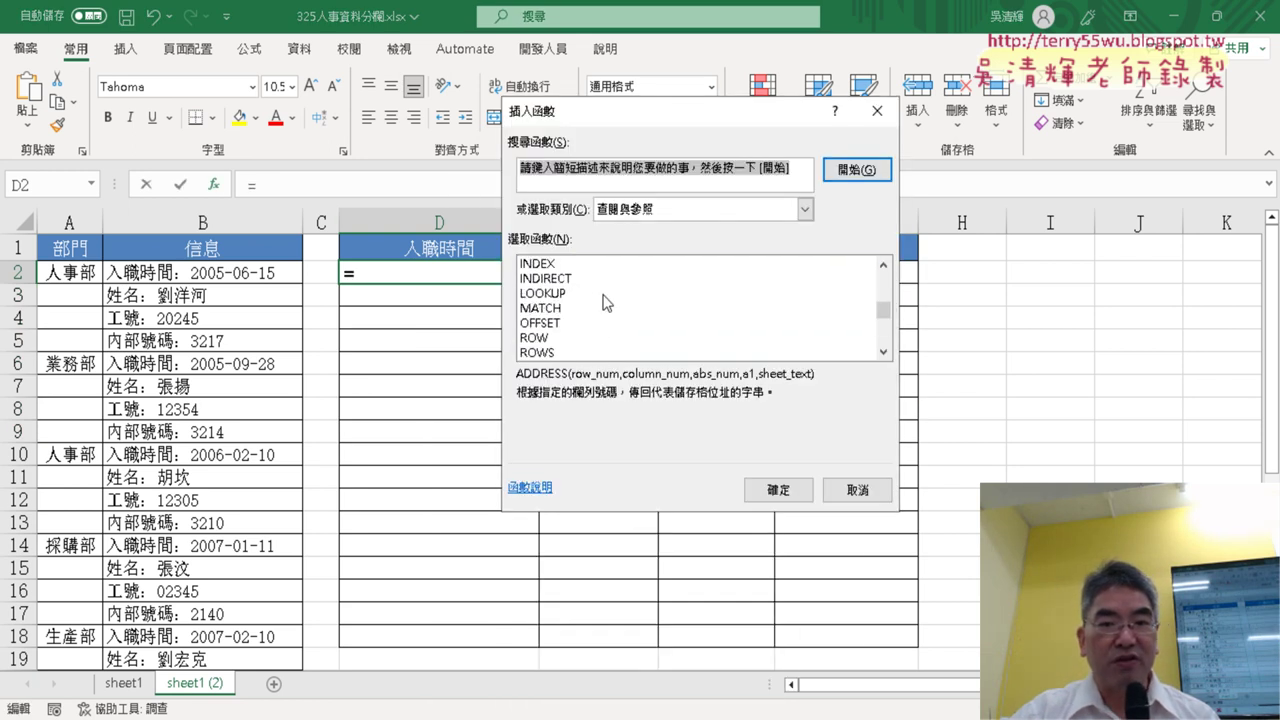
double_click(560, 279)
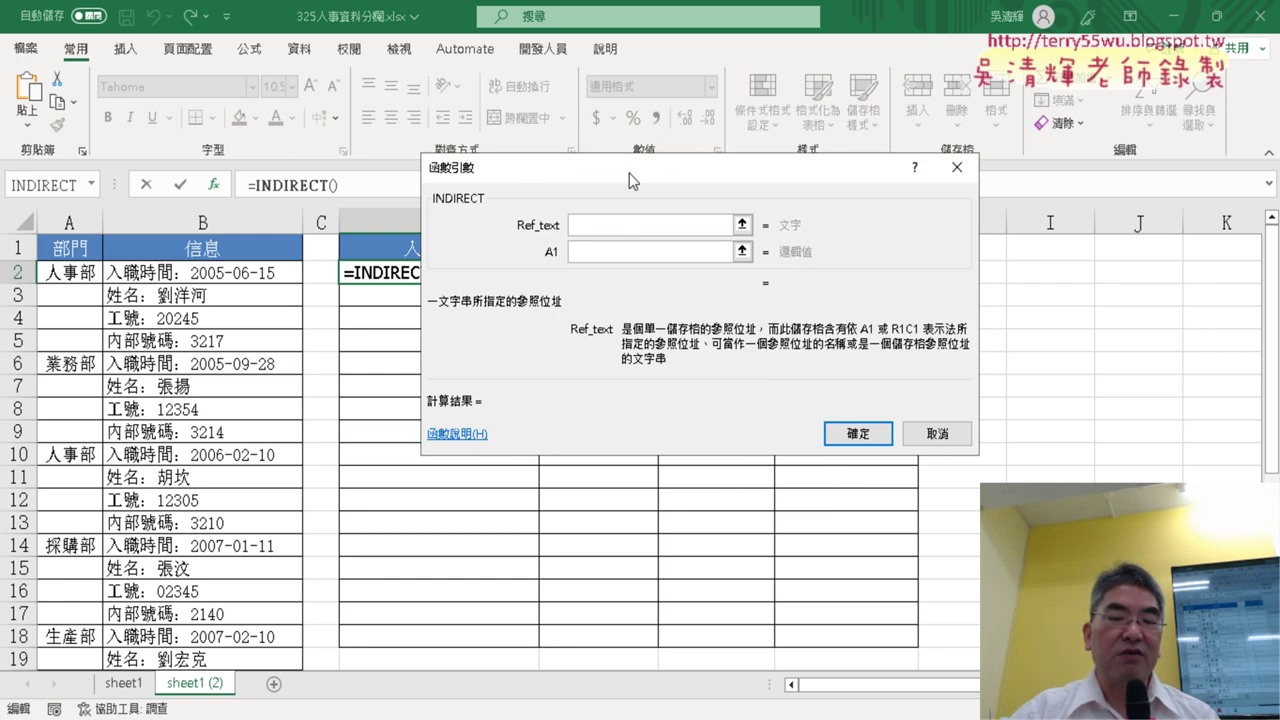
left_click_drag(630, 175, 790, 169)
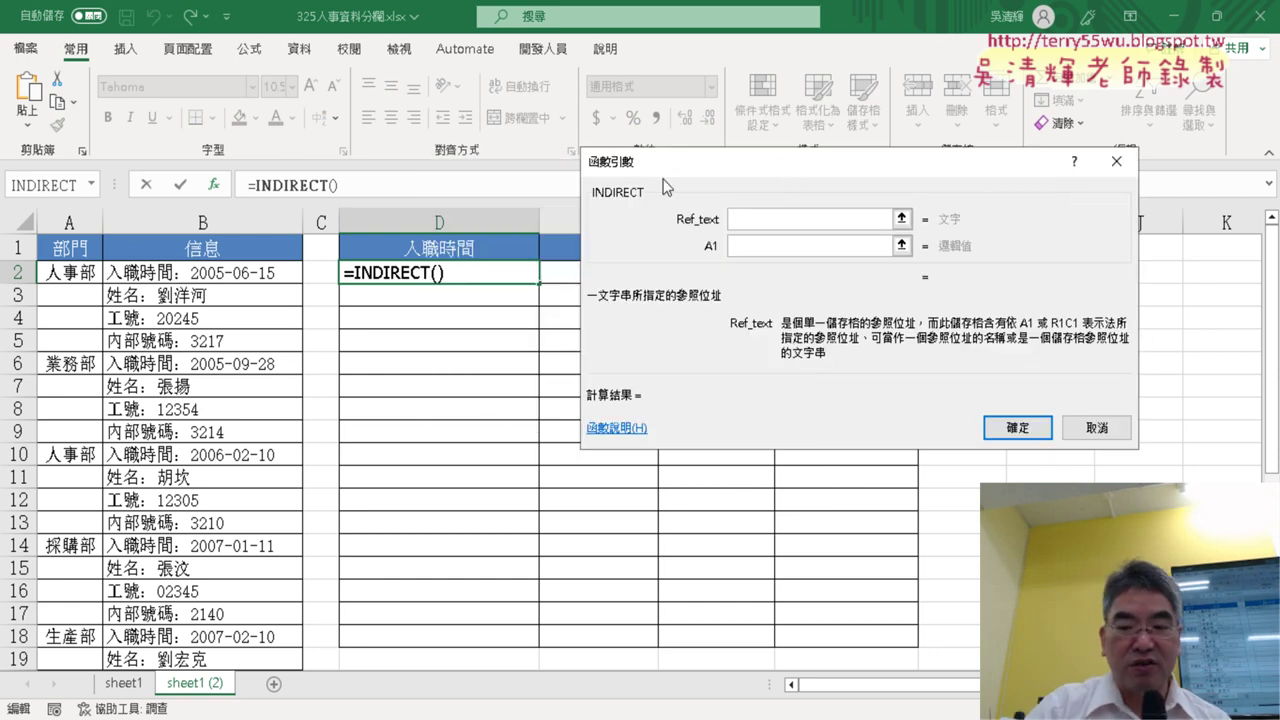
type("\"B")
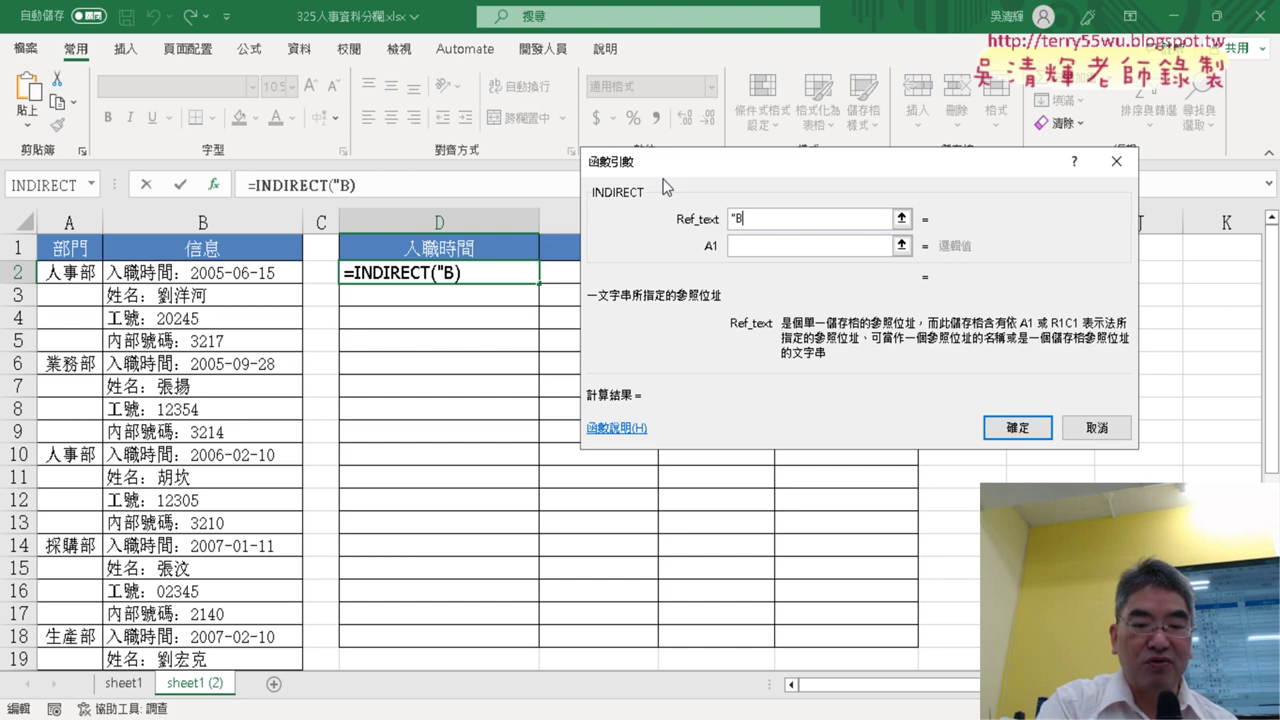
type("2\"")
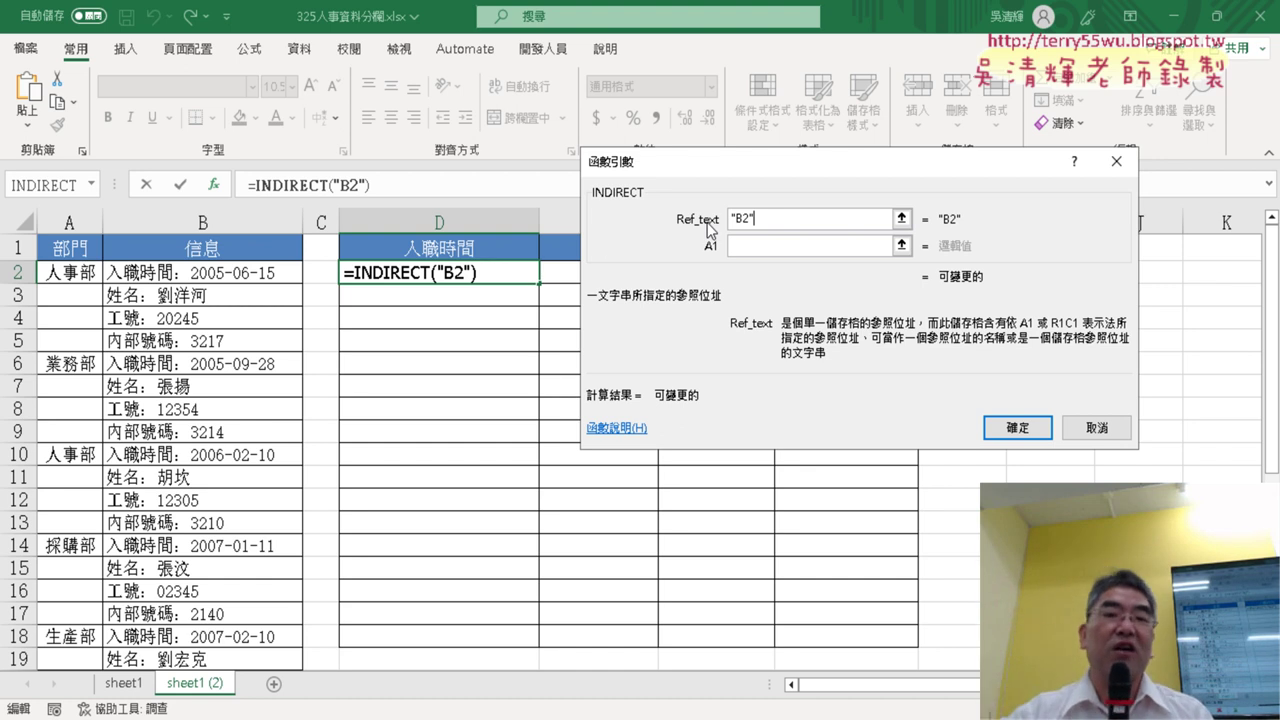
left_click(1012, 430)
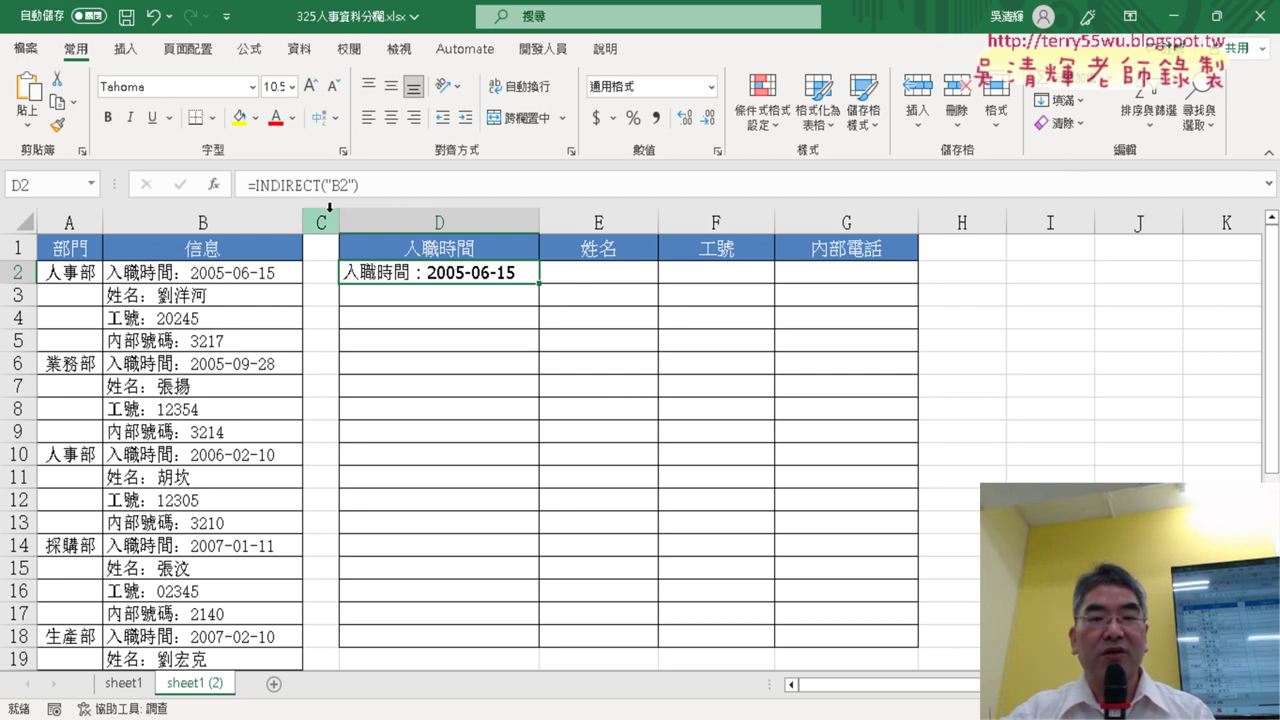
Copy D2's formula into E2 and change it to =INDIRECT("B3").
left_click_drag(379, 184, 246, 184)
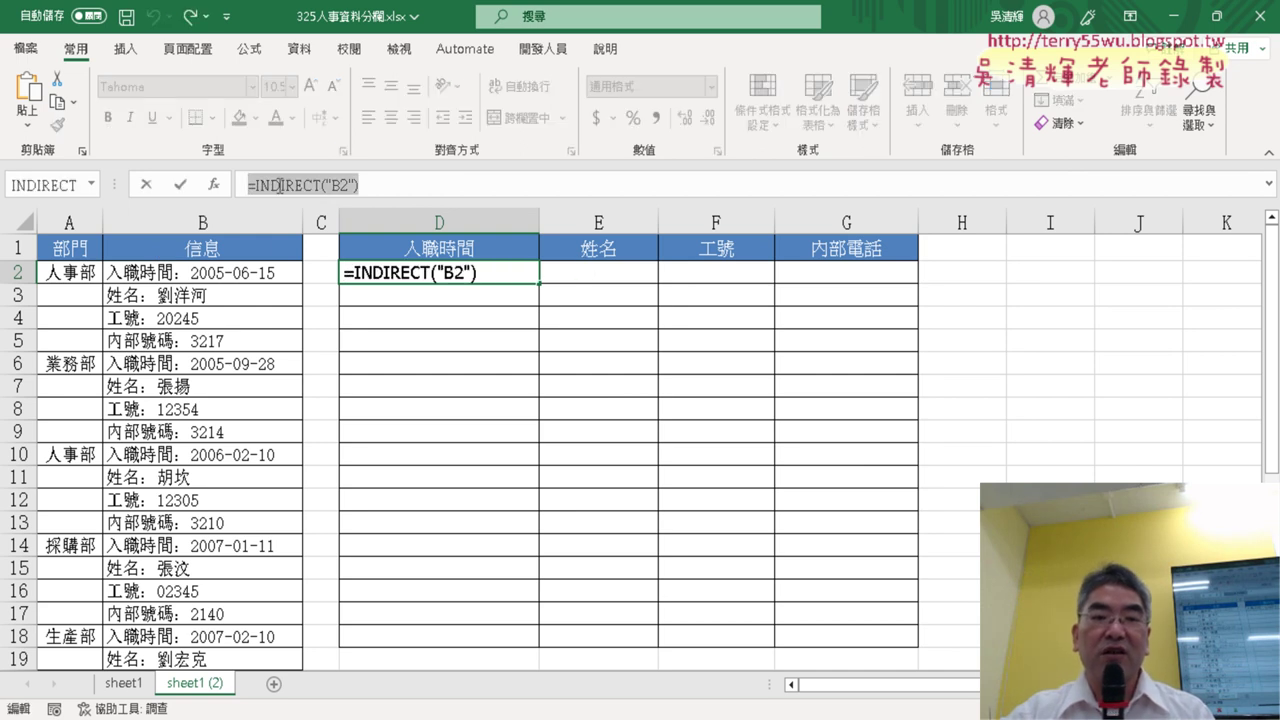
right_click(278, 184)
left_click(319, 221)
left_click(147, 184)
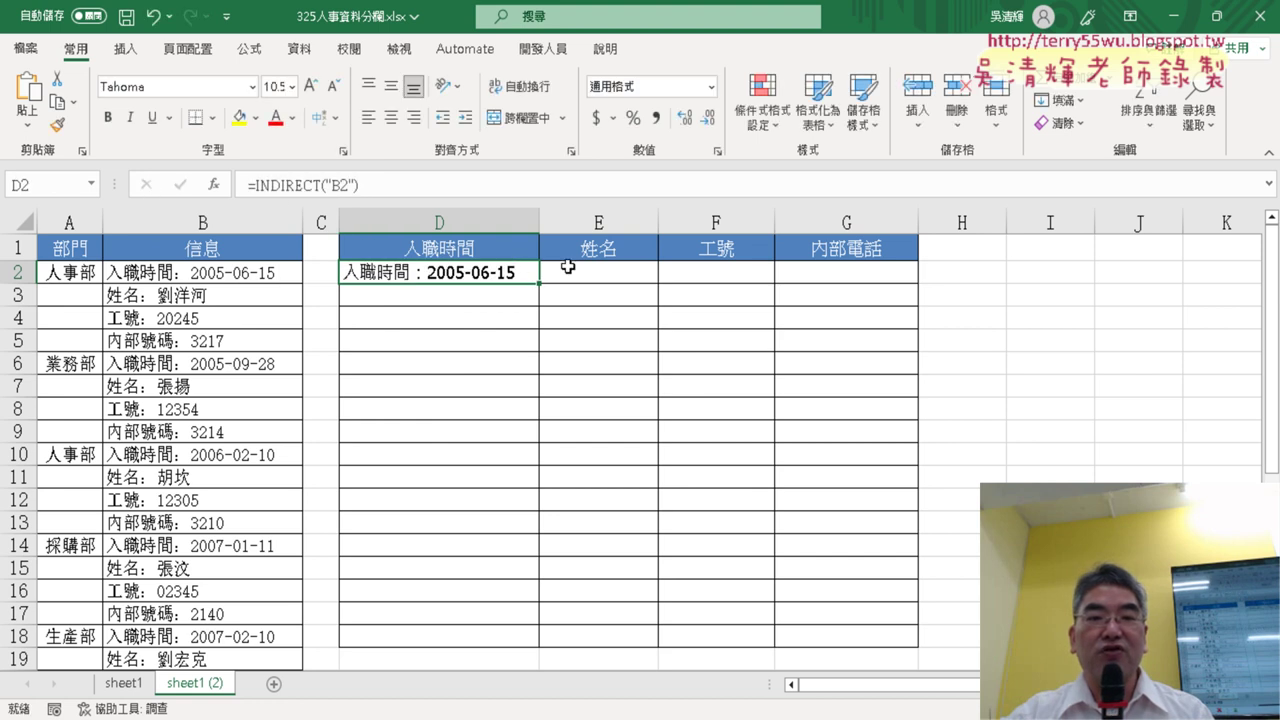
left_click(568, 267)
right_click(344, 190)
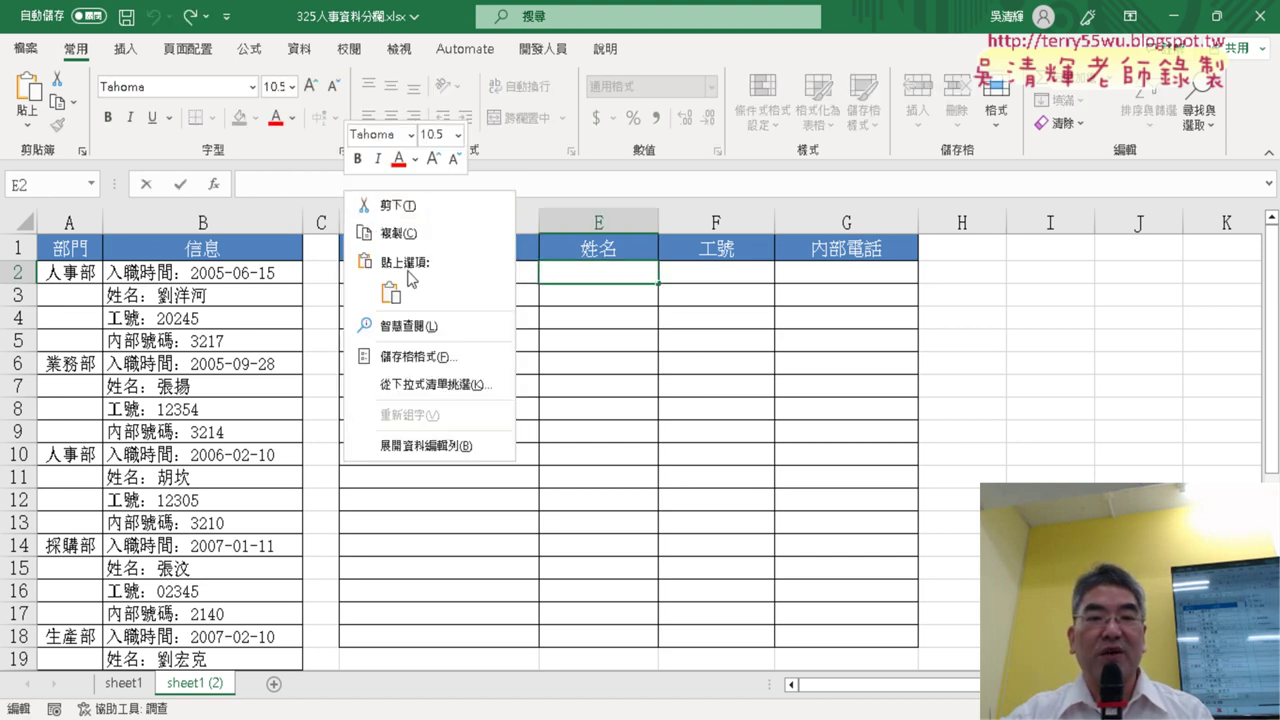
left_click(395, 276)
left_click(356, 186)
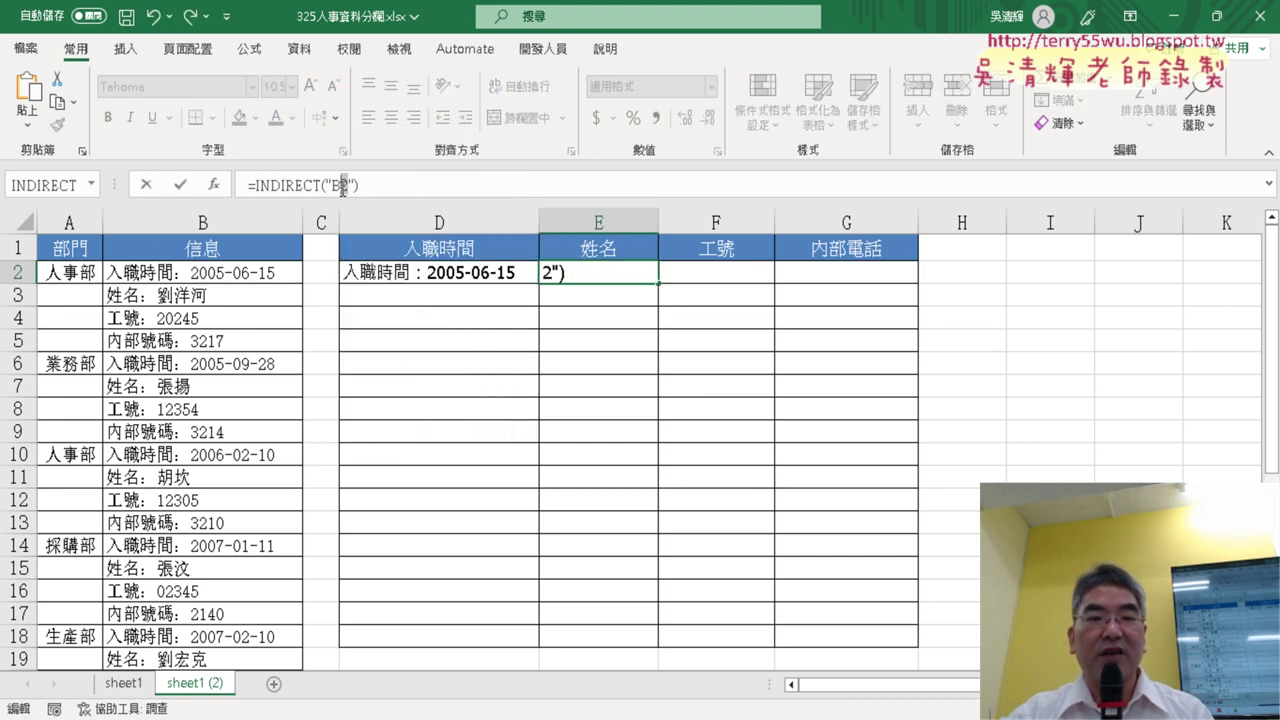
left_click(342, 186)
key("BackSpace")
type("3")
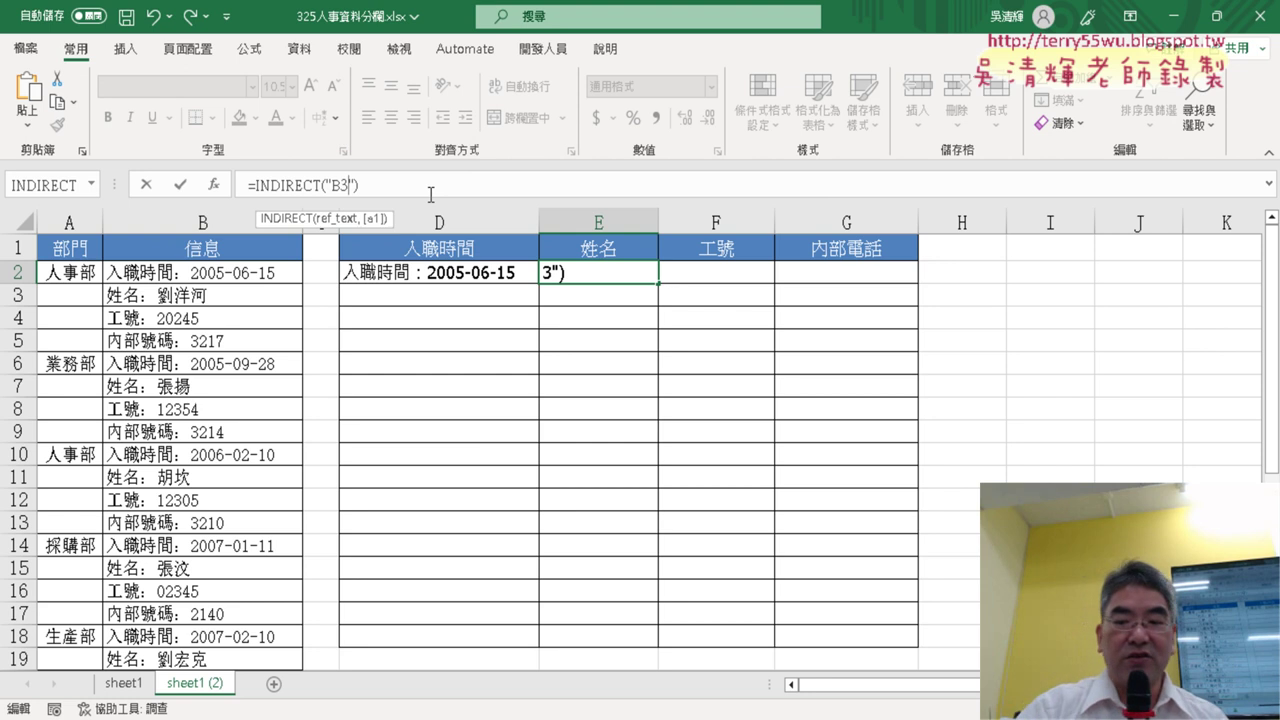
key("Return")
Compare the E2 and D2 results, then clear the test formulas in D2:E2.
left_click(545, 270)
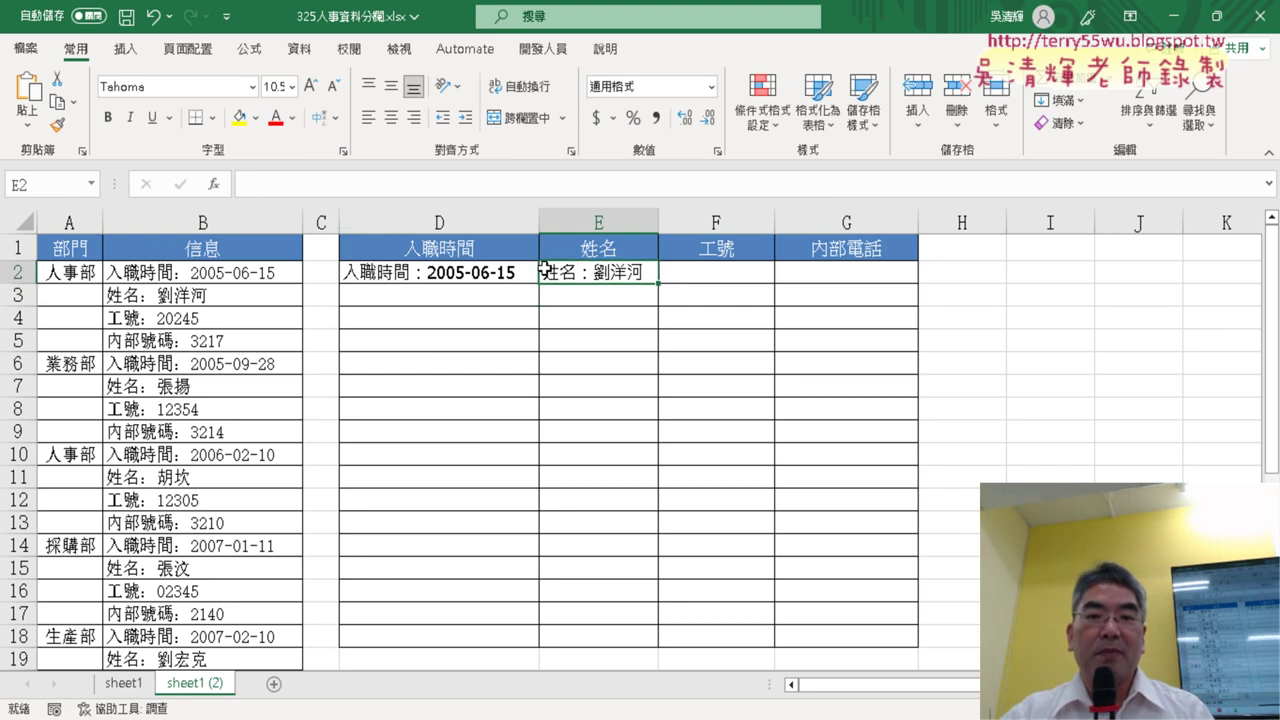
left_click(495, 276)
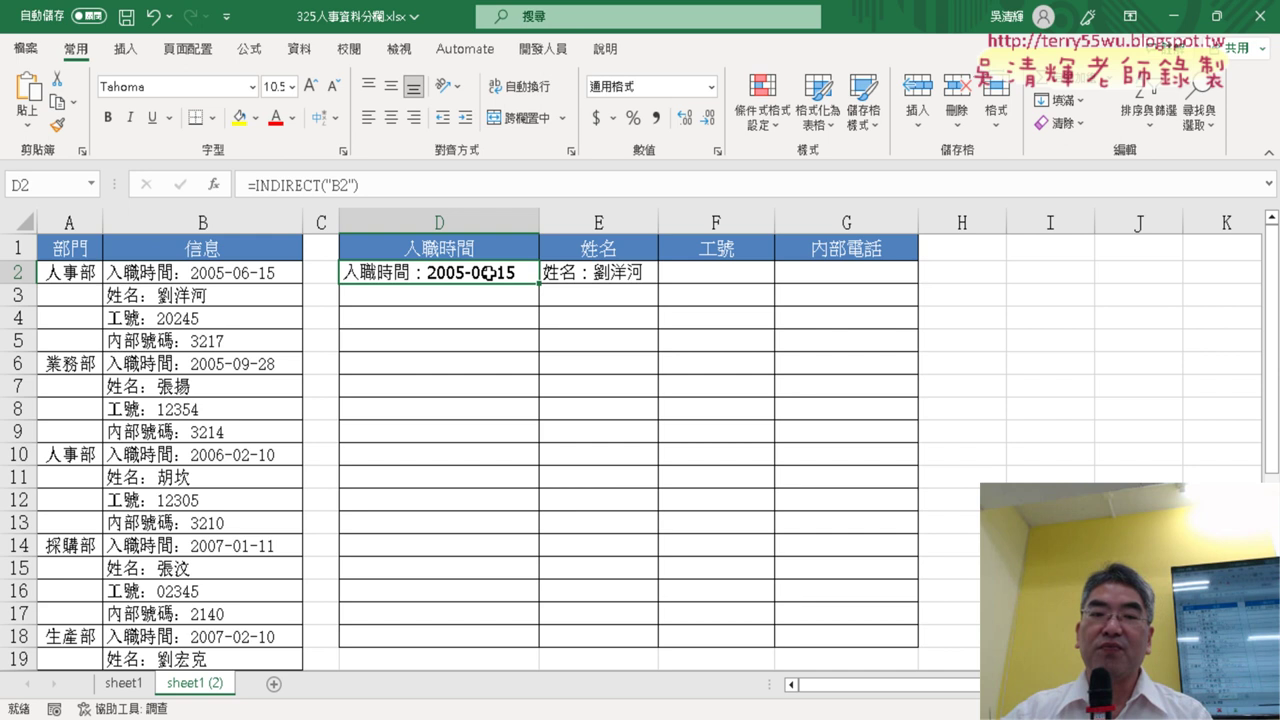
left_click_drag(488, 273, 623, 270)
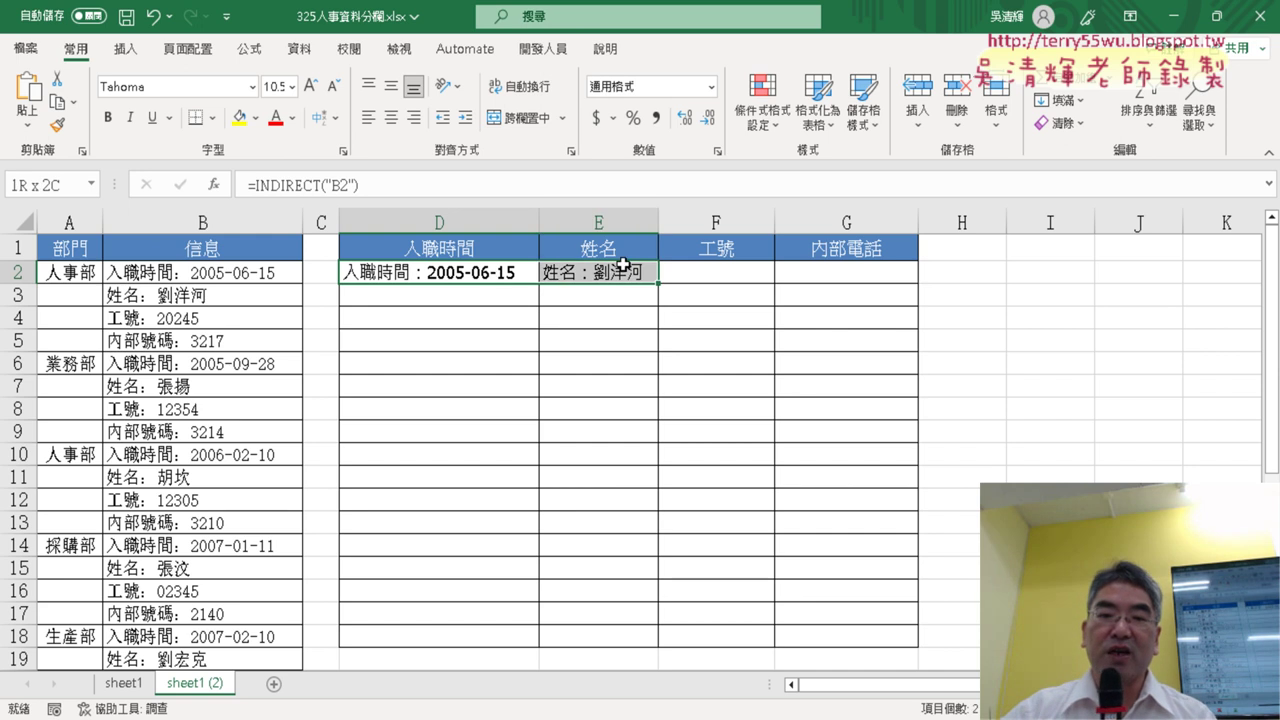
key("Delete")
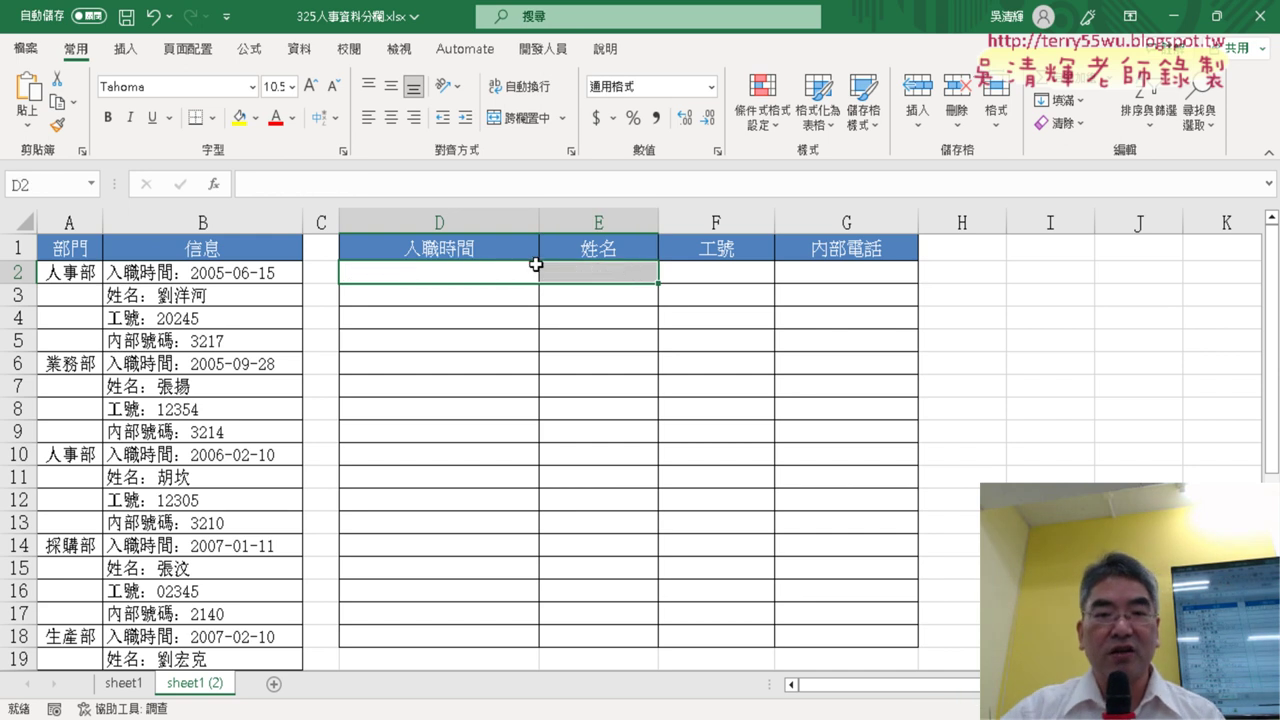
Select D2 and bring up the Insert Function list for a new formula.
left_click(497, 275)
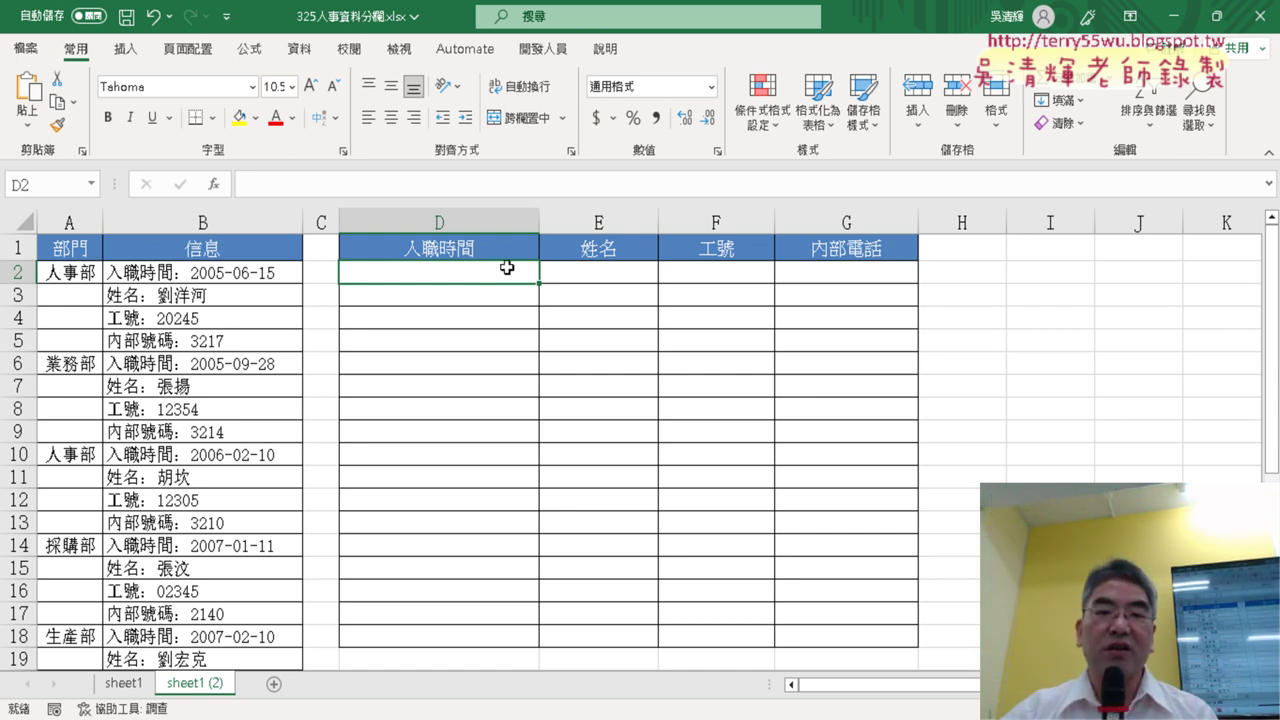
left_click(216, 184)
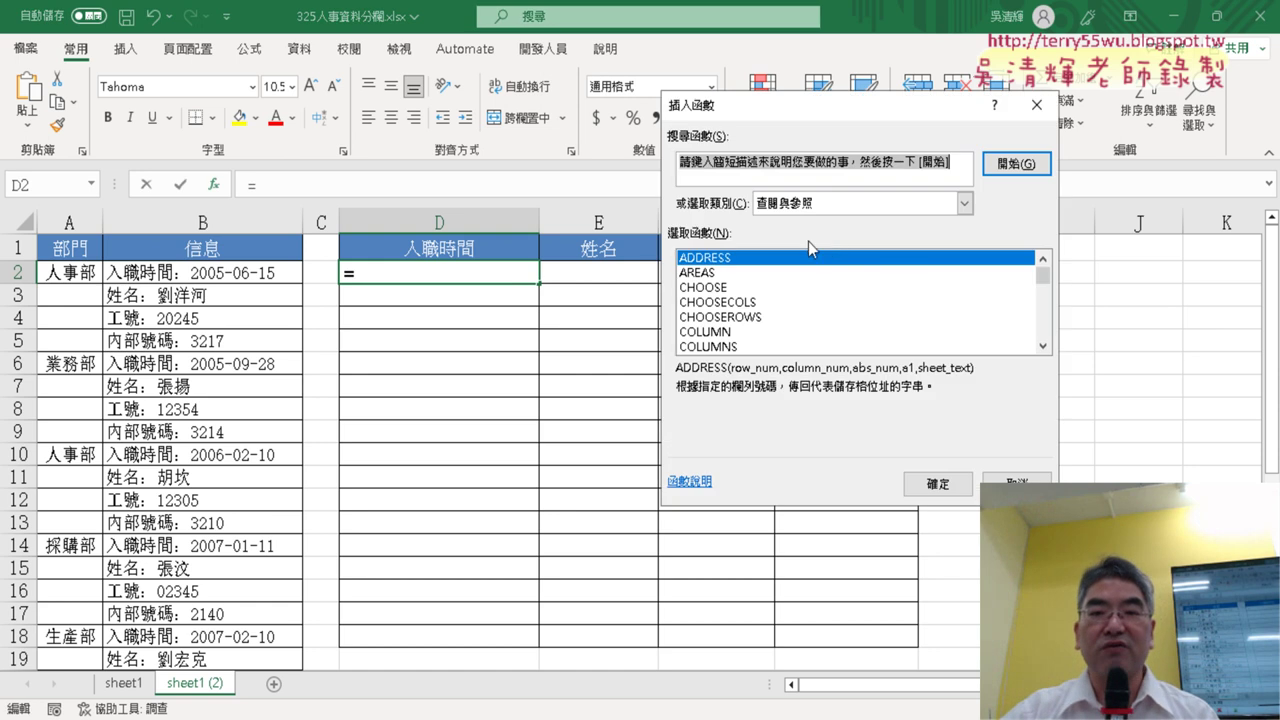
Enter =COLUMN()-2 in D2 and fill it through D2:G10.
double_click(737, 333)
left_click(962, 404)
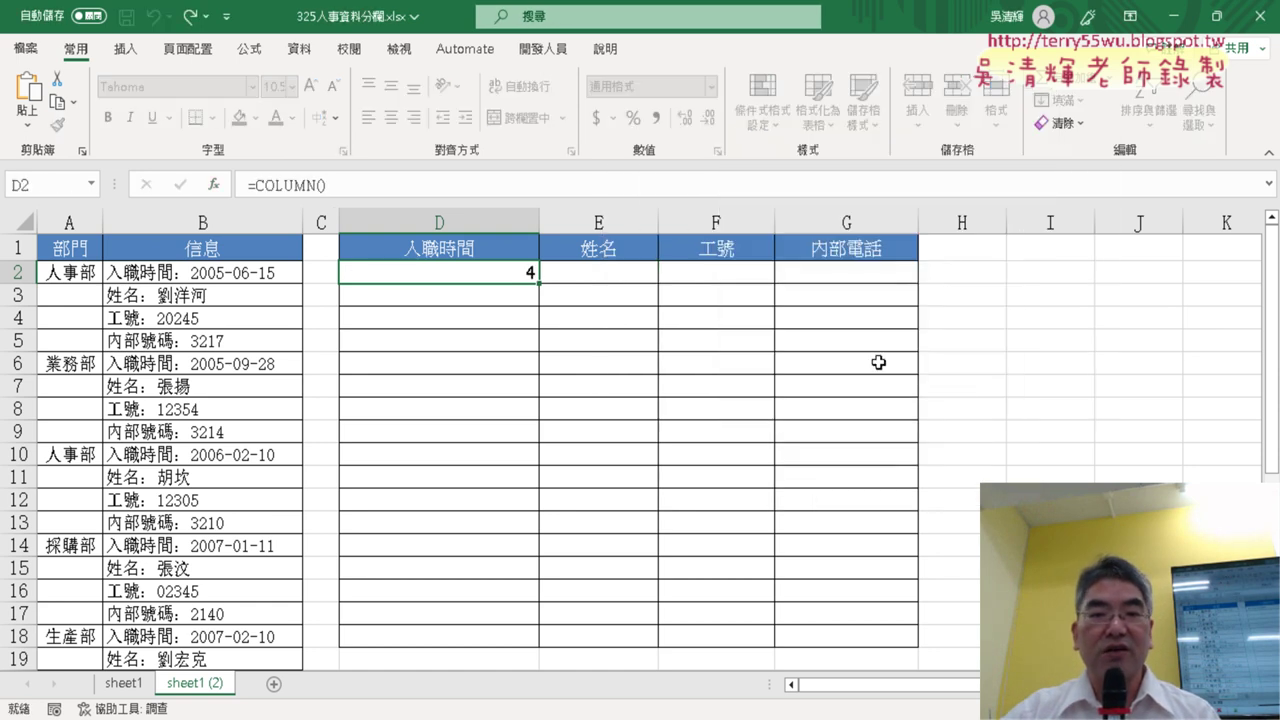
left_click(422, 190)
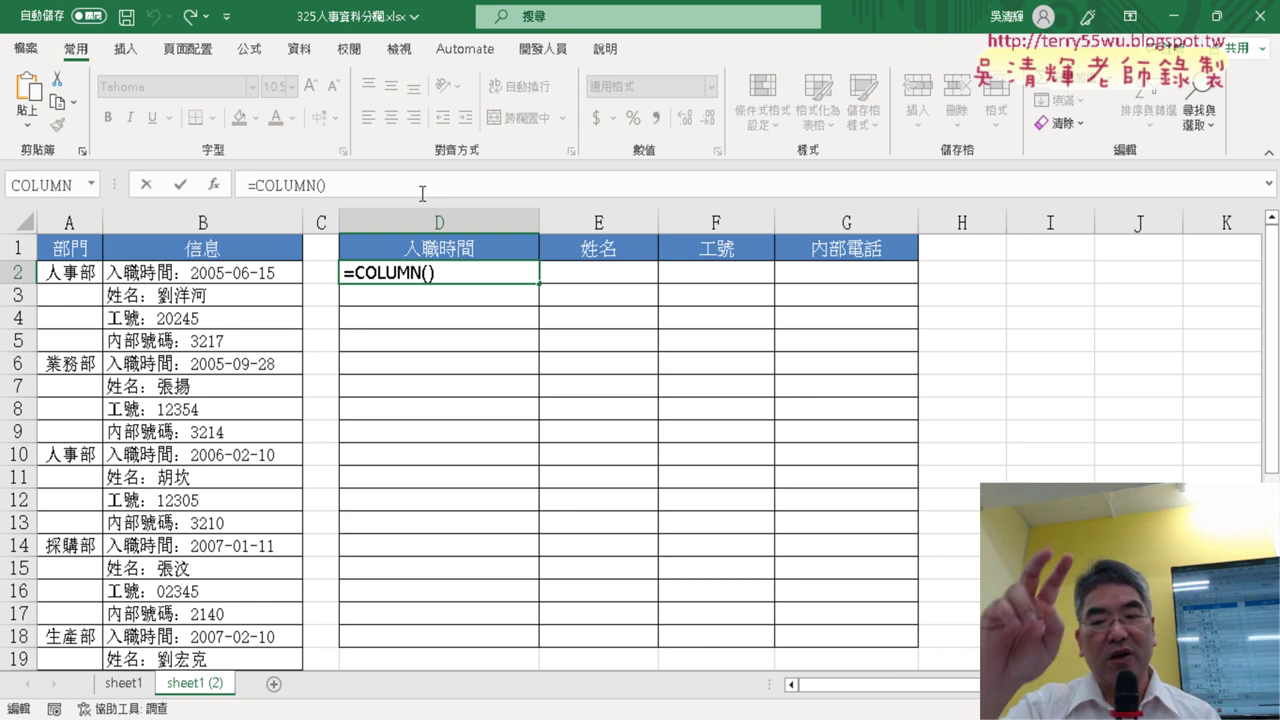
type("-")
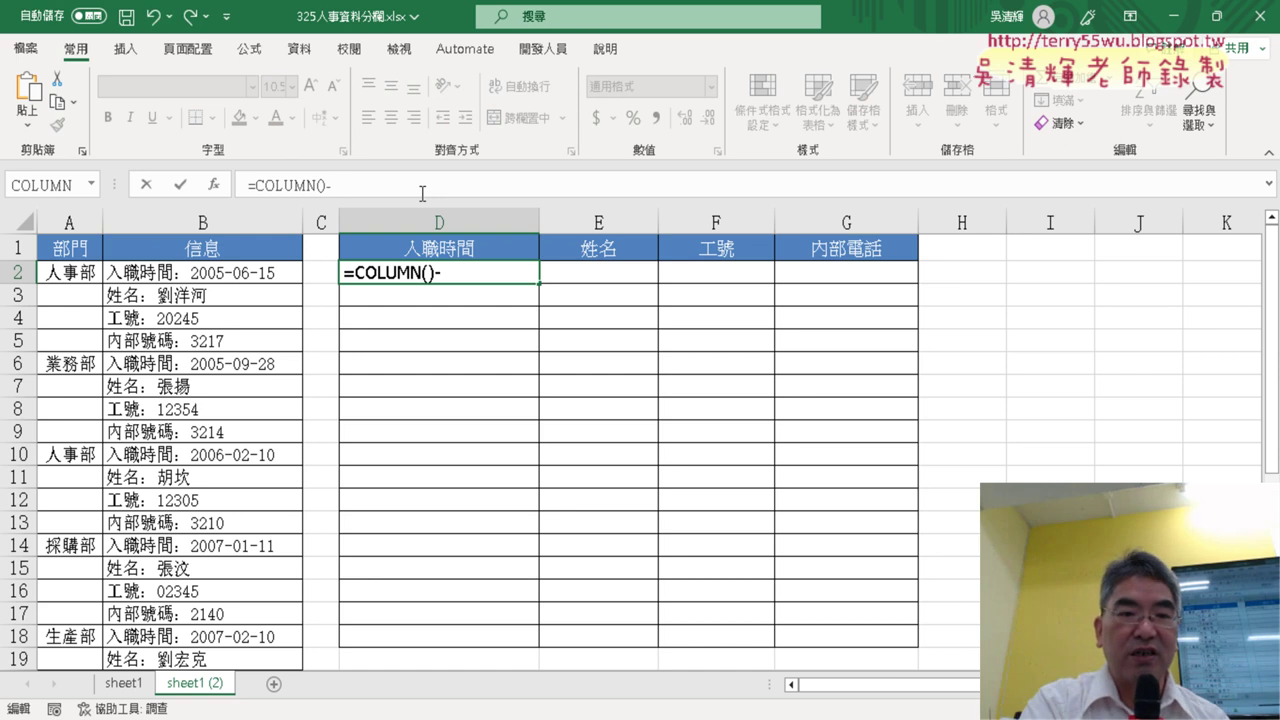
type("2")
key("ctrl+Return")
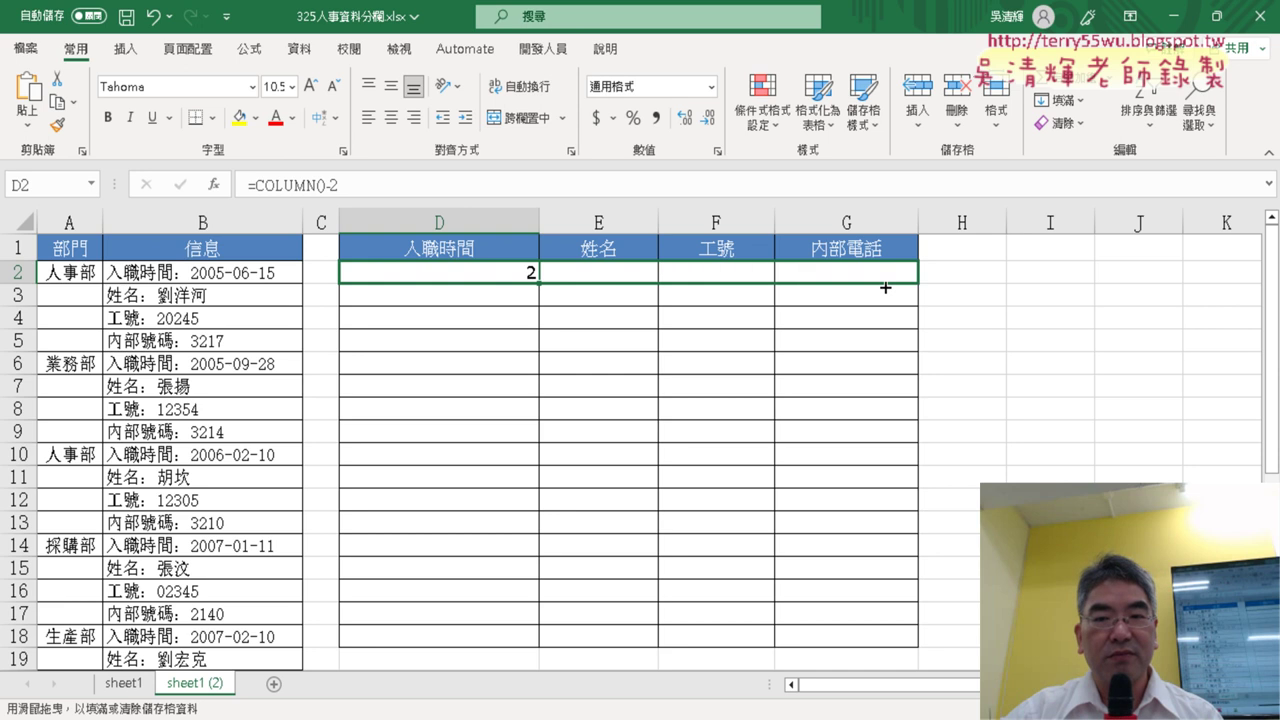
mouse_move(541, 282)
left_mouse_down()
mouse_move(917, 290)
mouse_move(913, 470)
left_mouse_up()
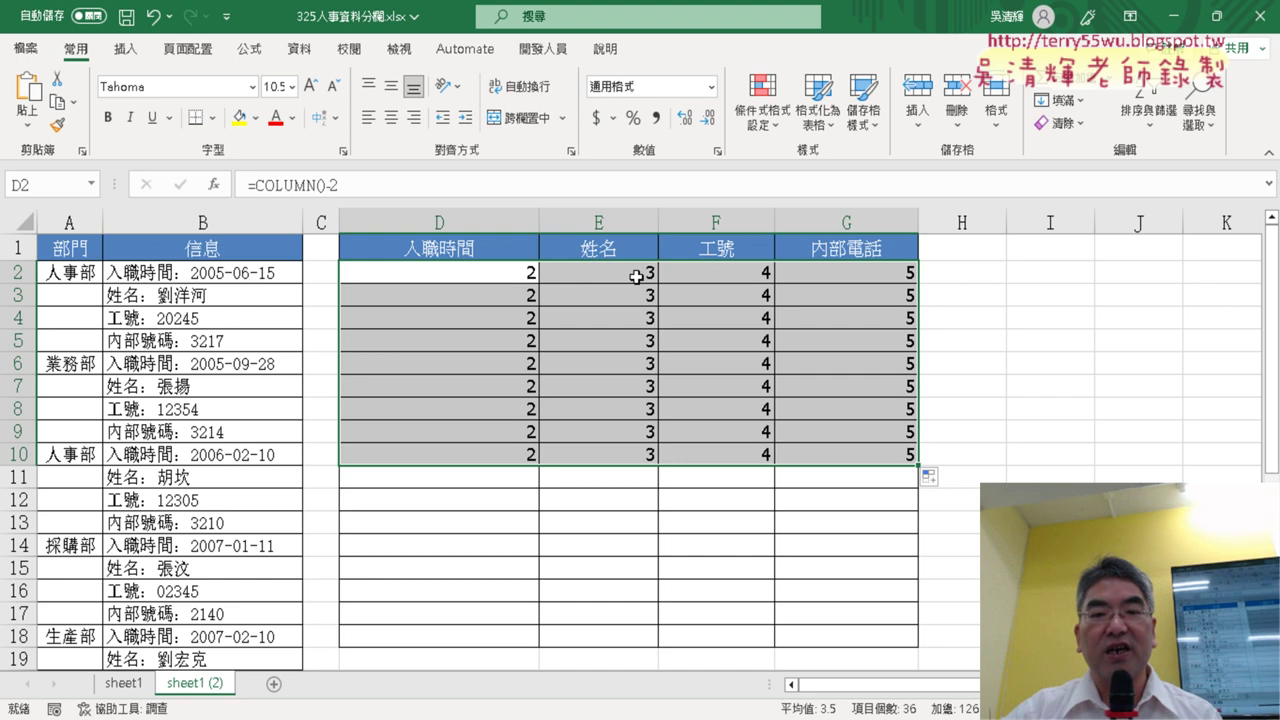
left_click(526, 271)
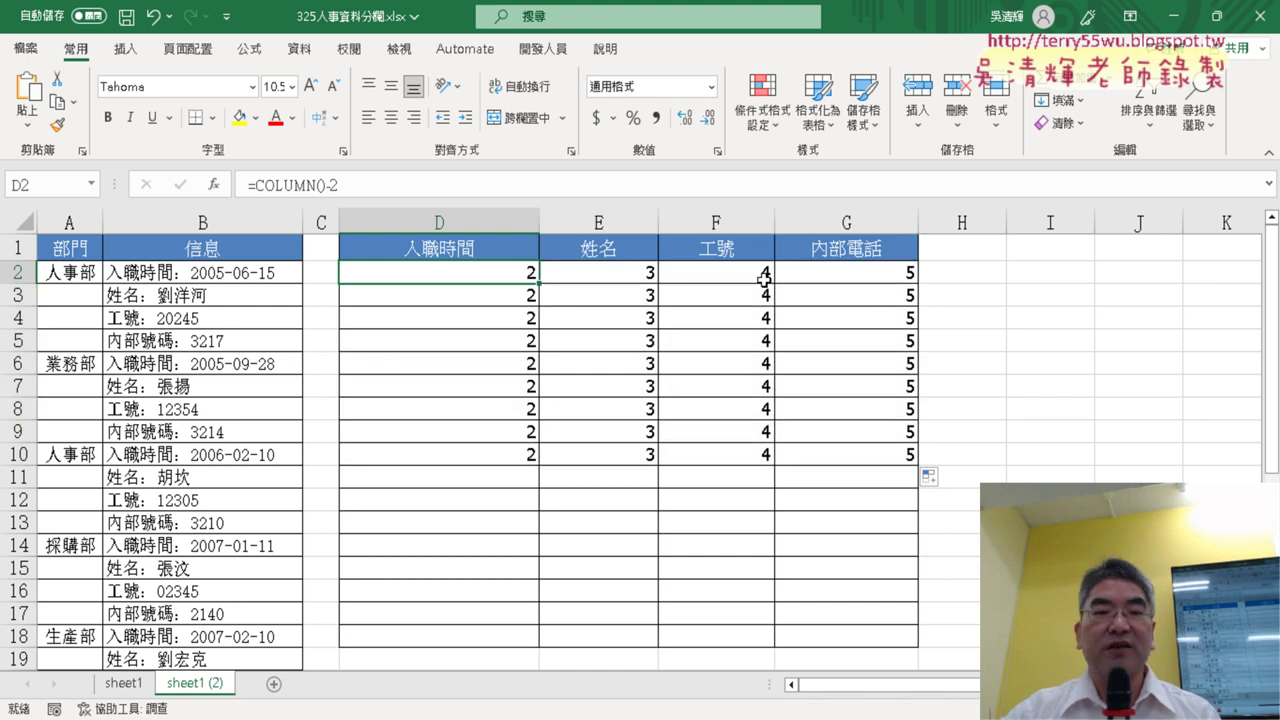
Extend D2's formula to =COLUMN()-2+(ROW()-2)*4 and copy it across to G2.
left_click(447, 182)
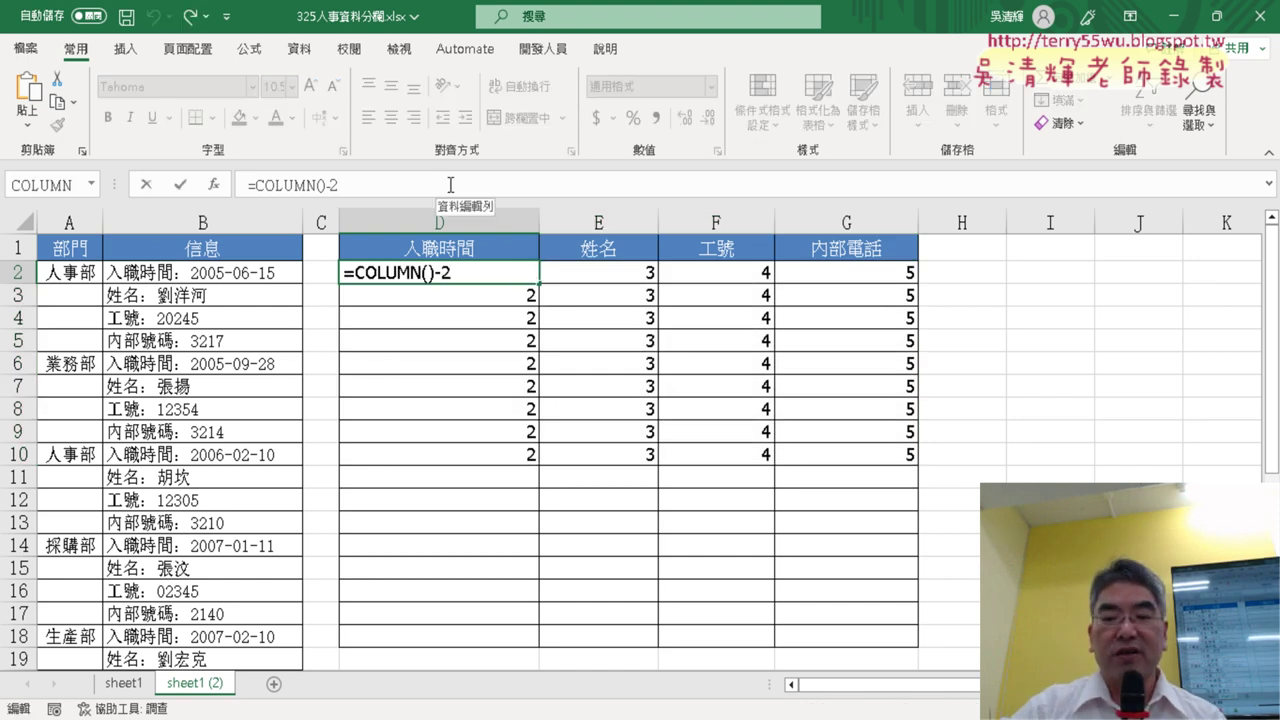
type("+")
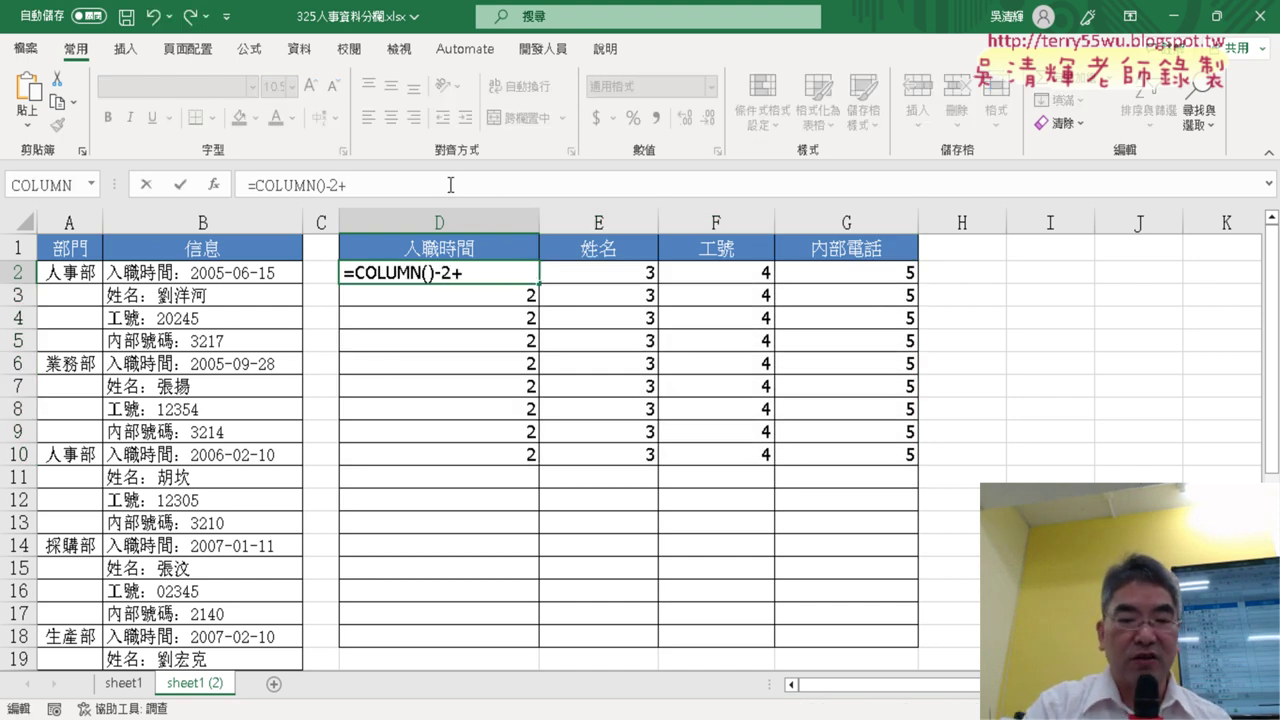
type("row")
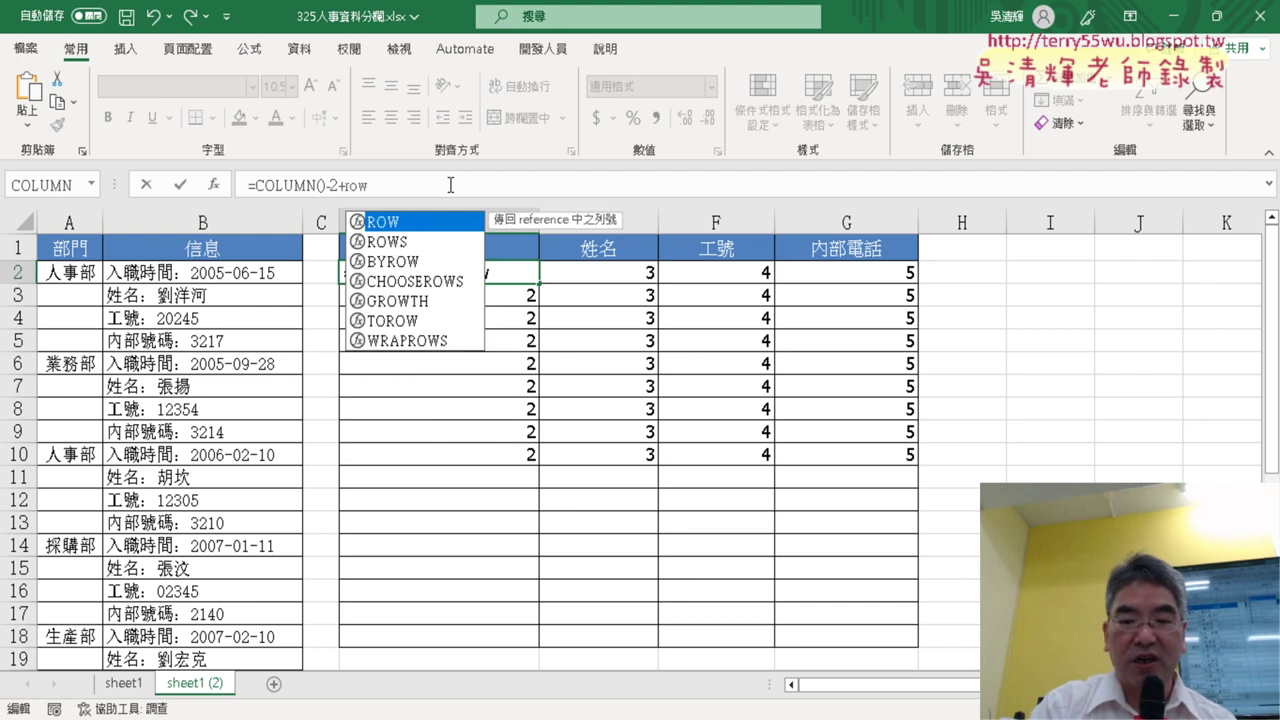
type("()-")
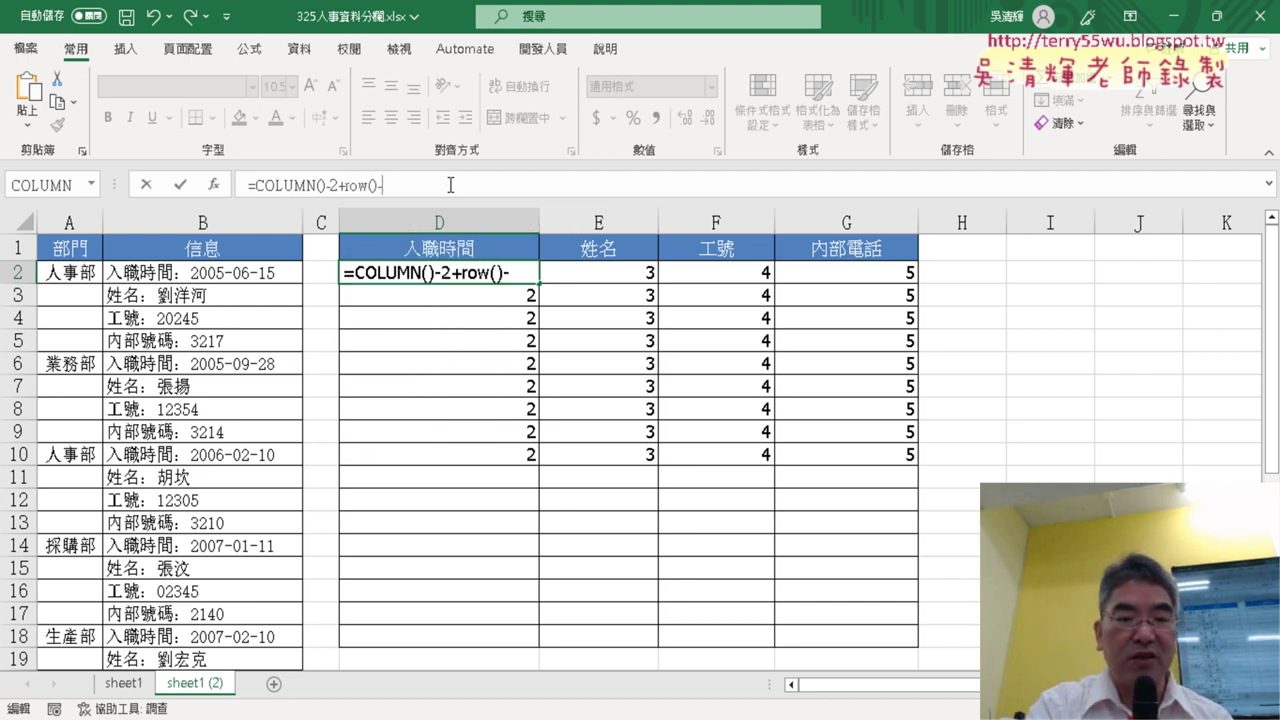
type("2")
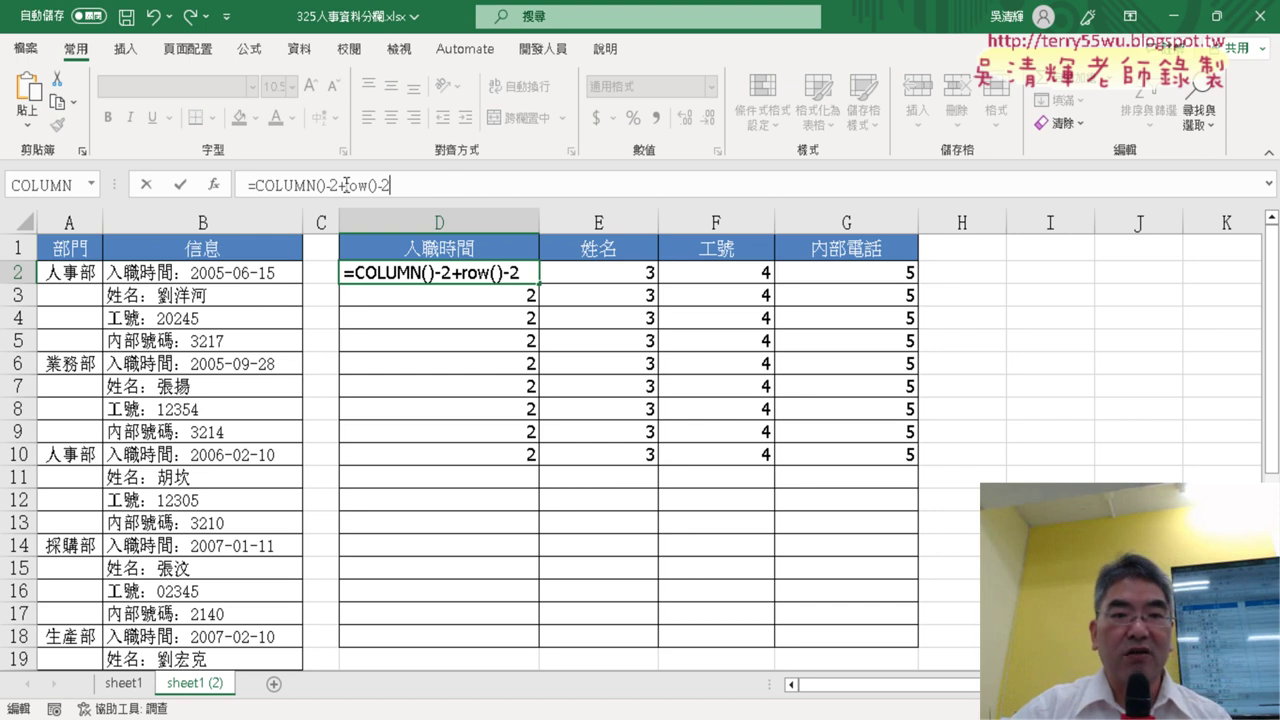
type("(")
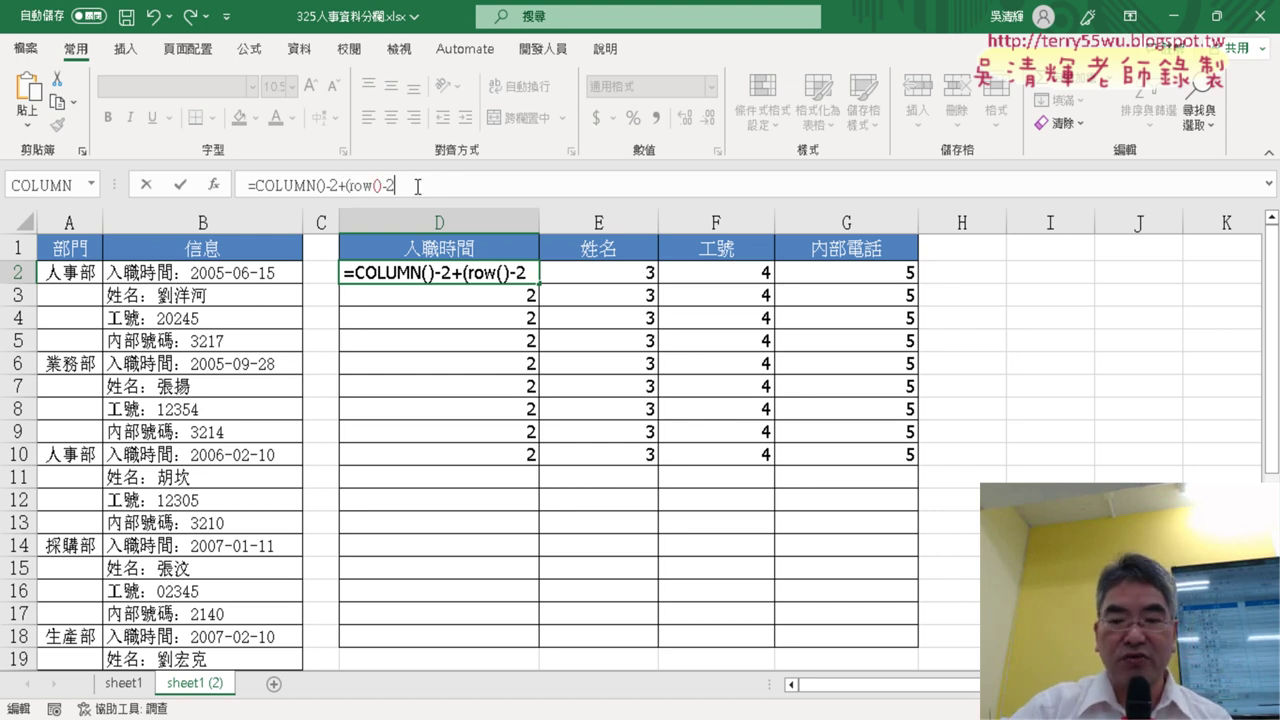
type(")")
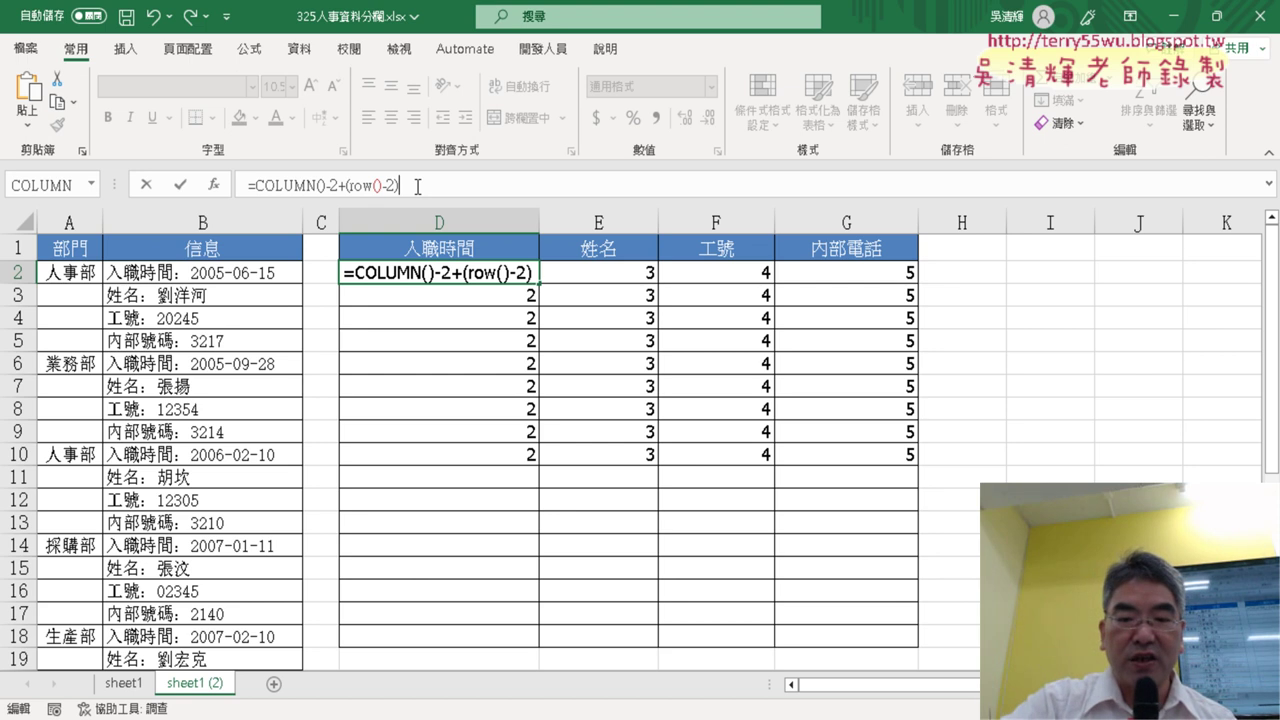
type("*")
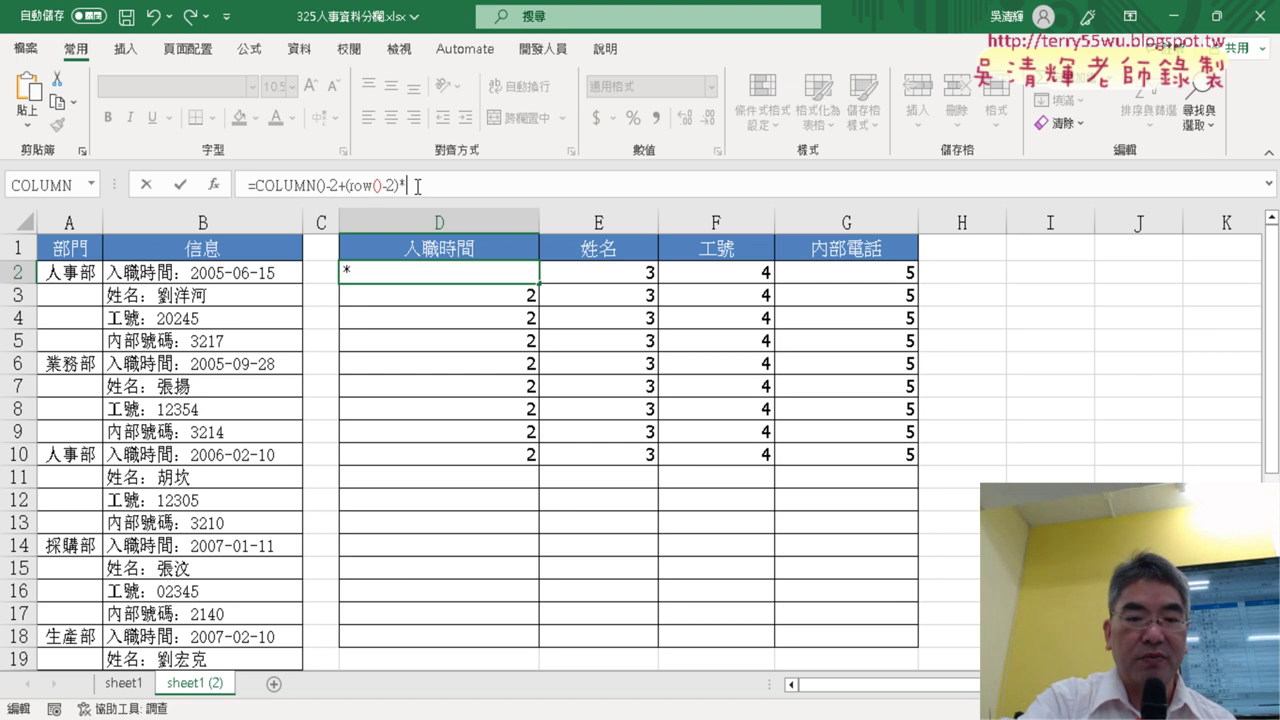
key("ctrl+Return")
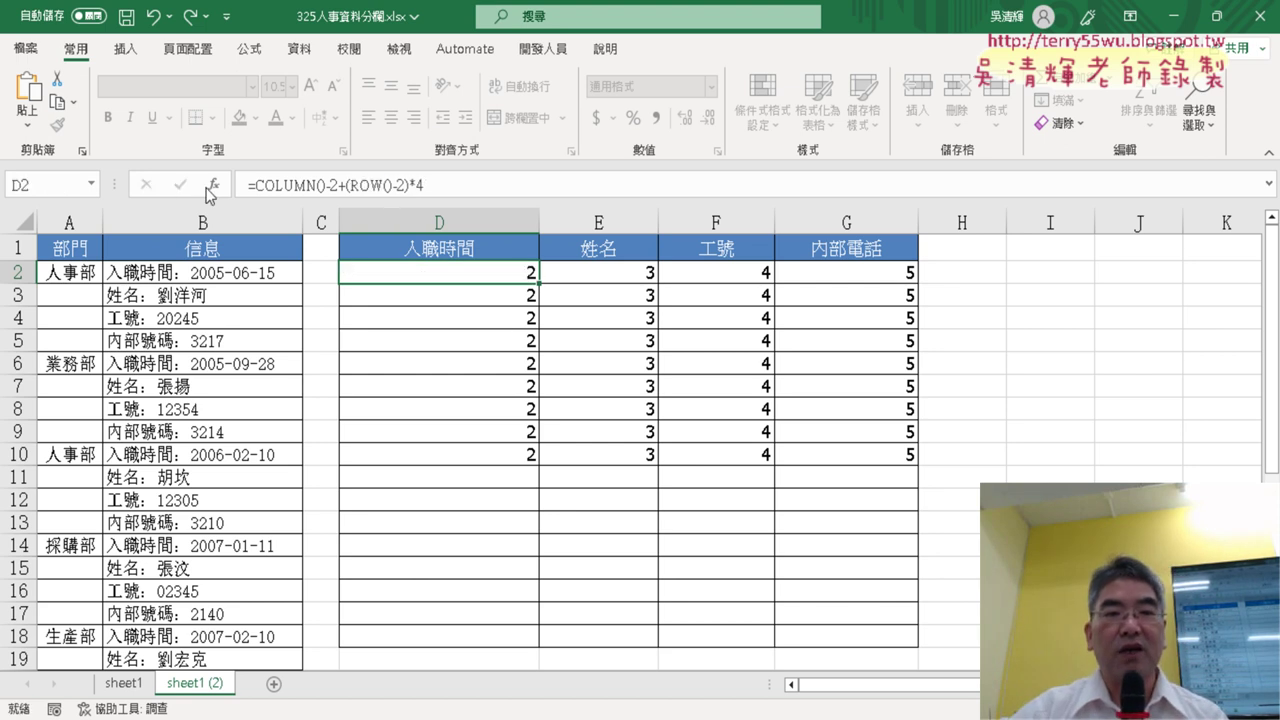
left_click_drag(543, 286, 799, 288)
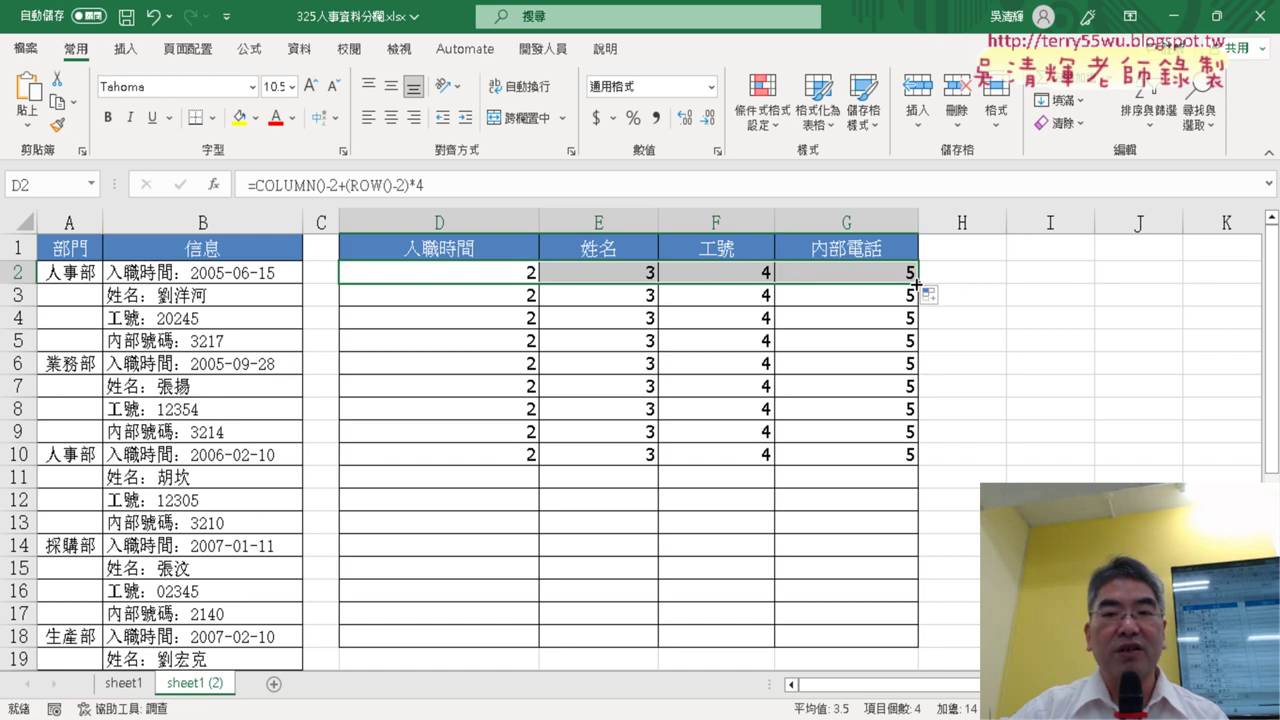
Fill the D2:G2 formulas down to row 9, then select D2's formula text after the equals sign.
left_click_drag(916, 285, 919, 461)
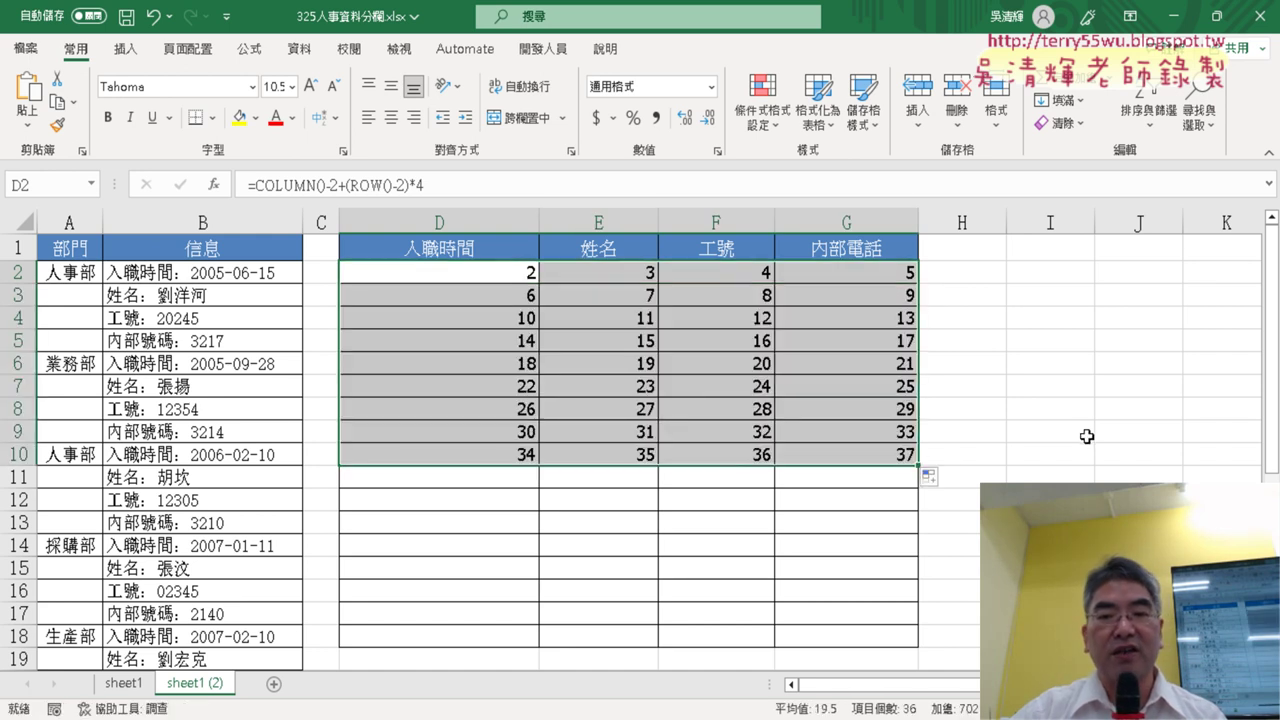
left_click_drag(918, 465, 920, 443)
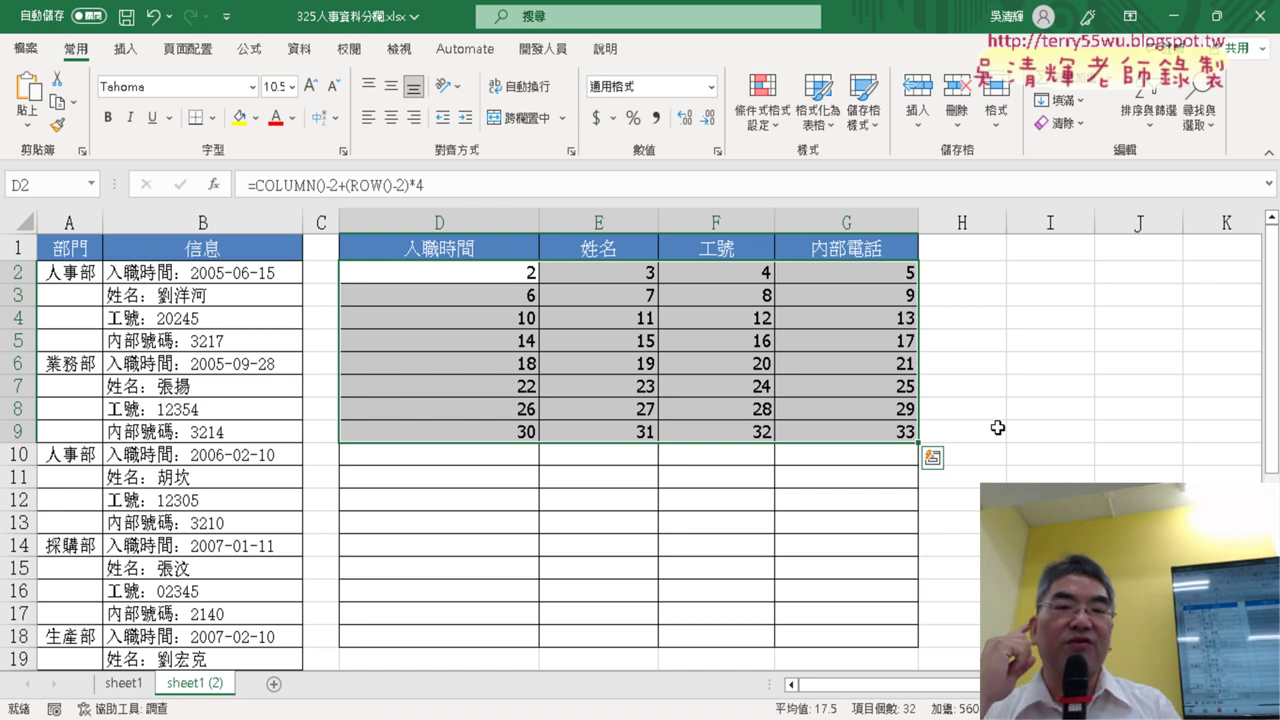
left_click(512, 276)
left_click_drag(424, 185, 262, 176)
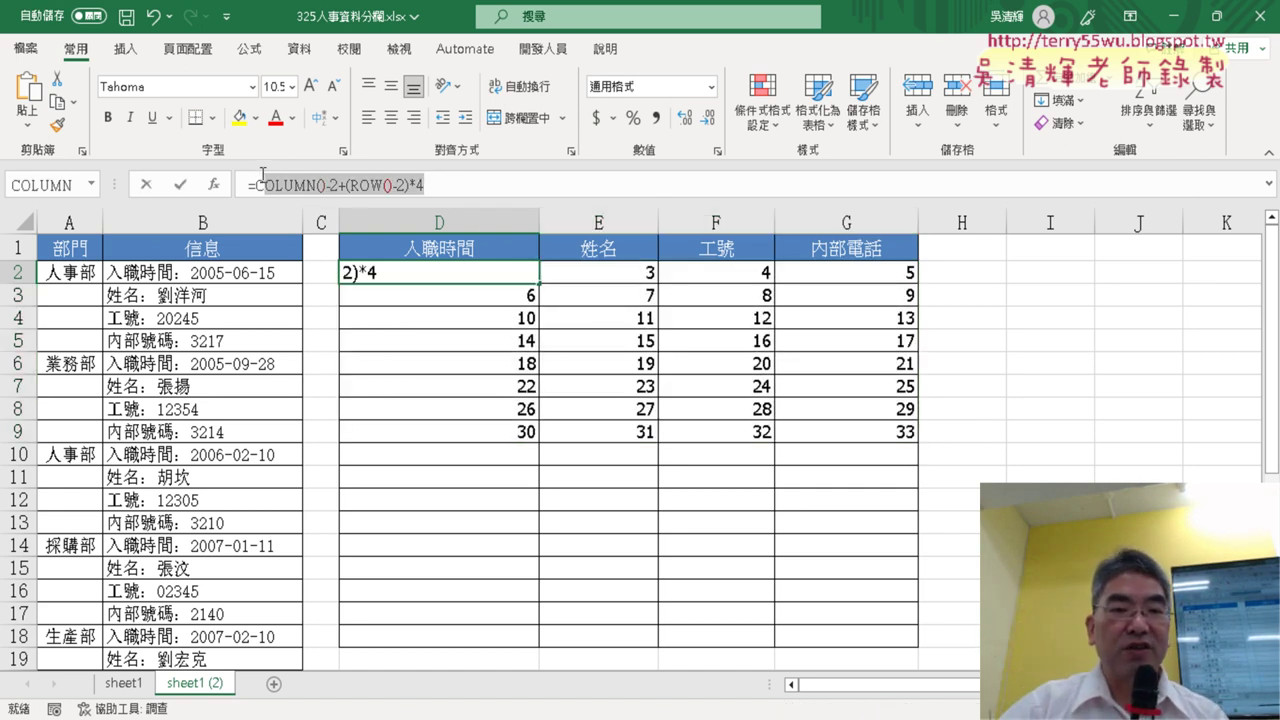
Cut D2's old formula and insert the INDIRECT function in its place.
right_click(289, 173)
left_click(331, 190)
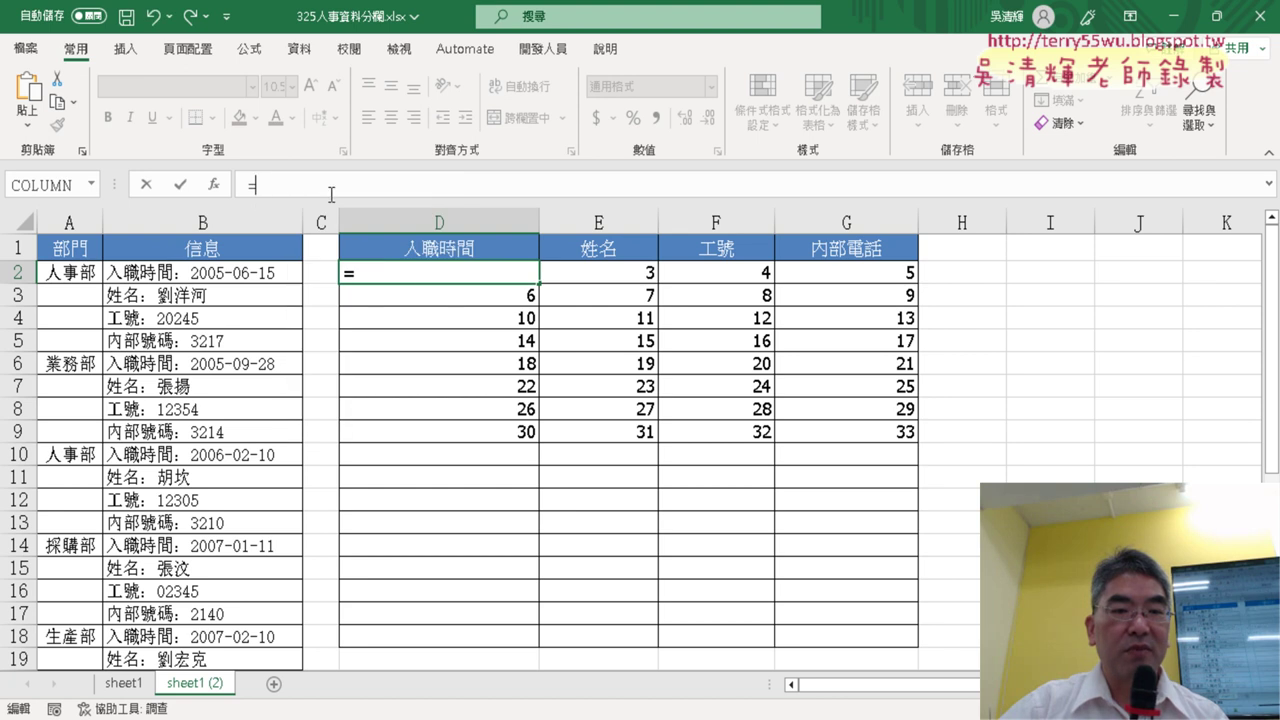
left_click(214, 185)
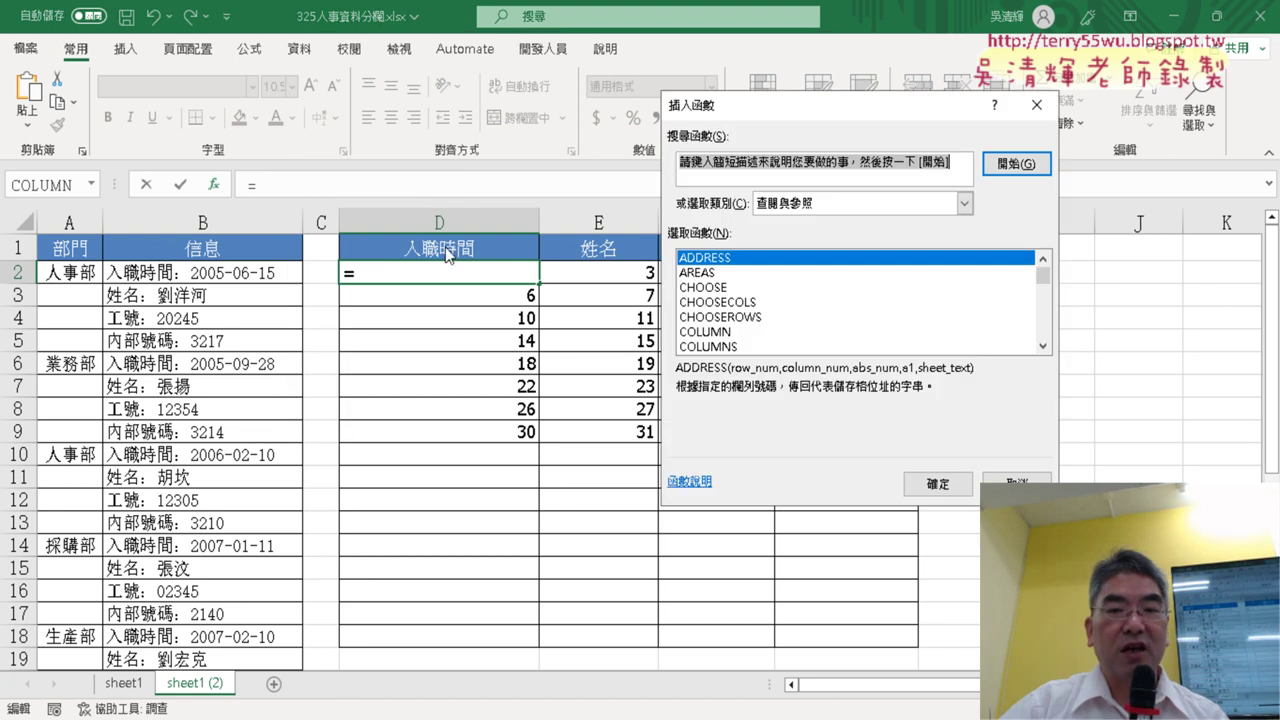
left_click(1046, 346)
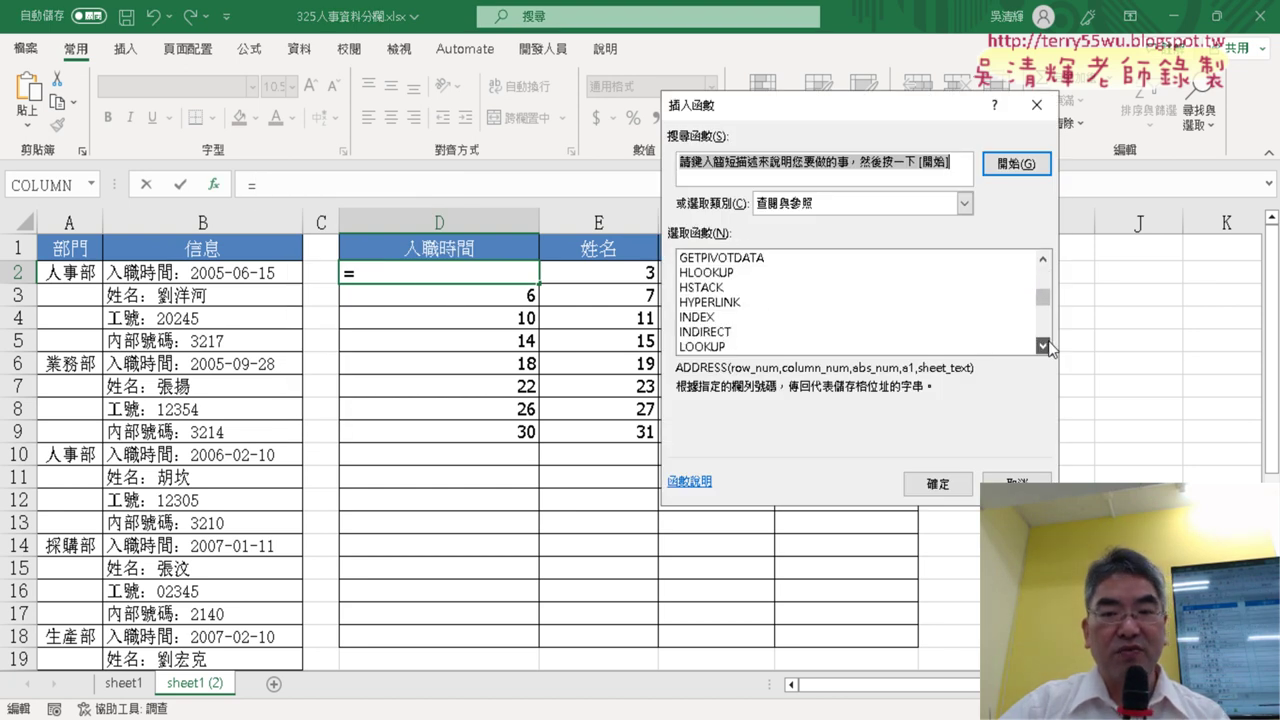
double_click(1010, 303)
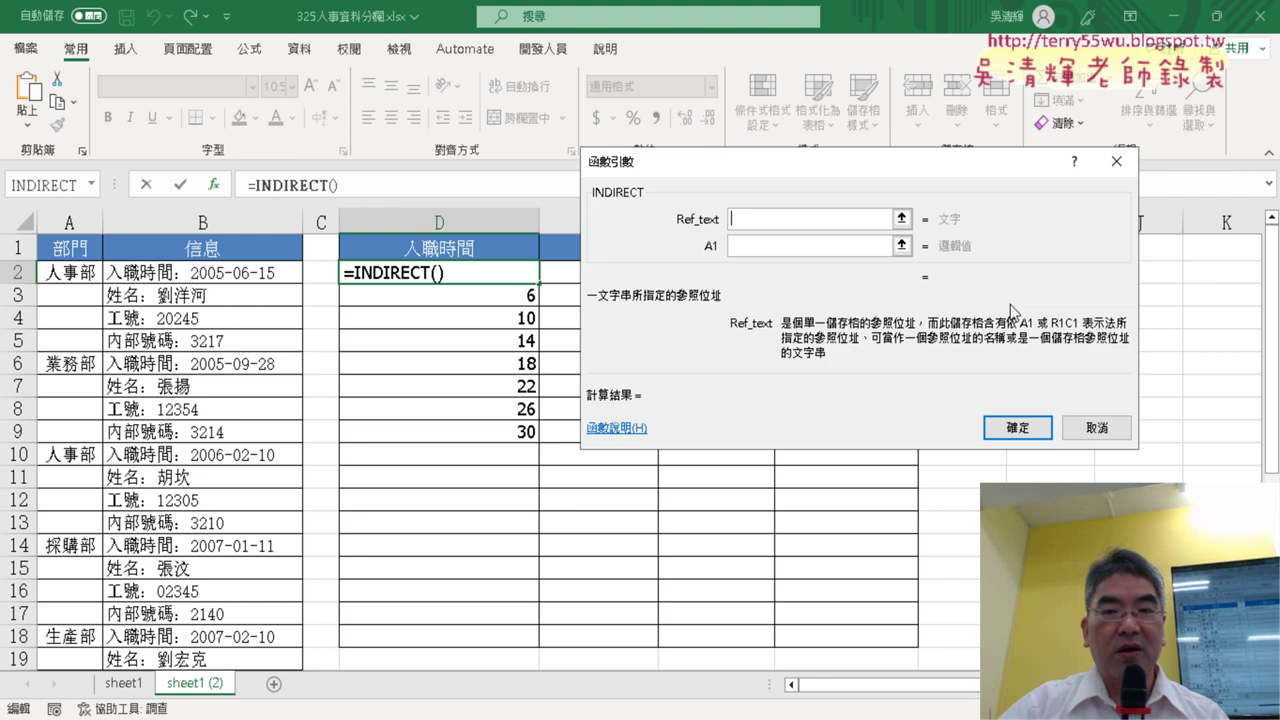
left_click_drag(808, 165, 540, 340)
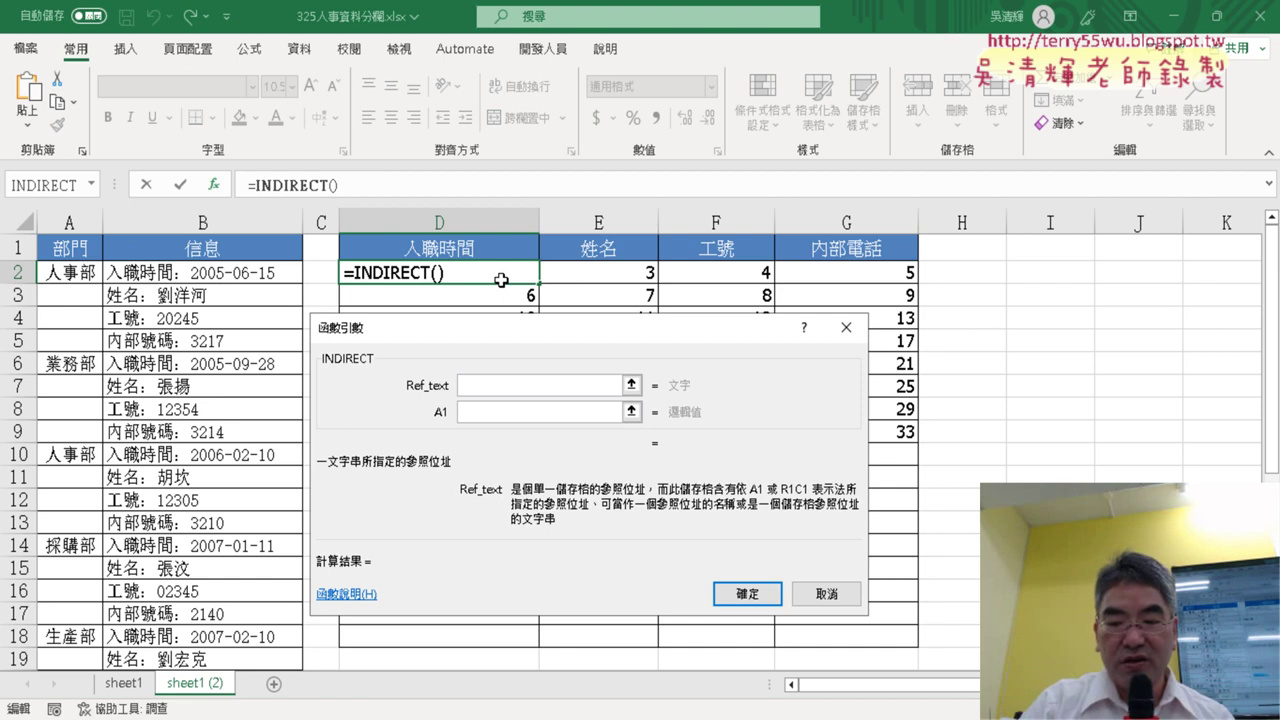
Enter Ref_text "B"&COLUMN()-2+(ROW()-2)*4 and mark its "B2" result in red.
type("\"")
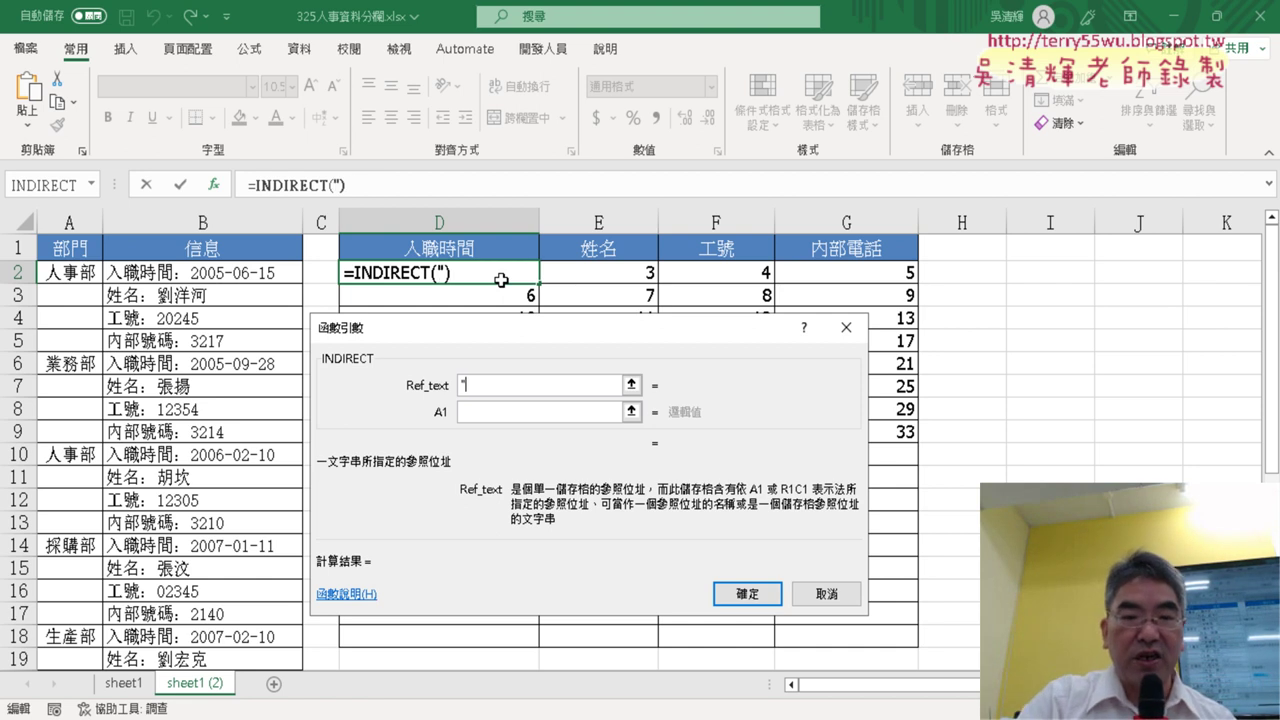
type("B\"")
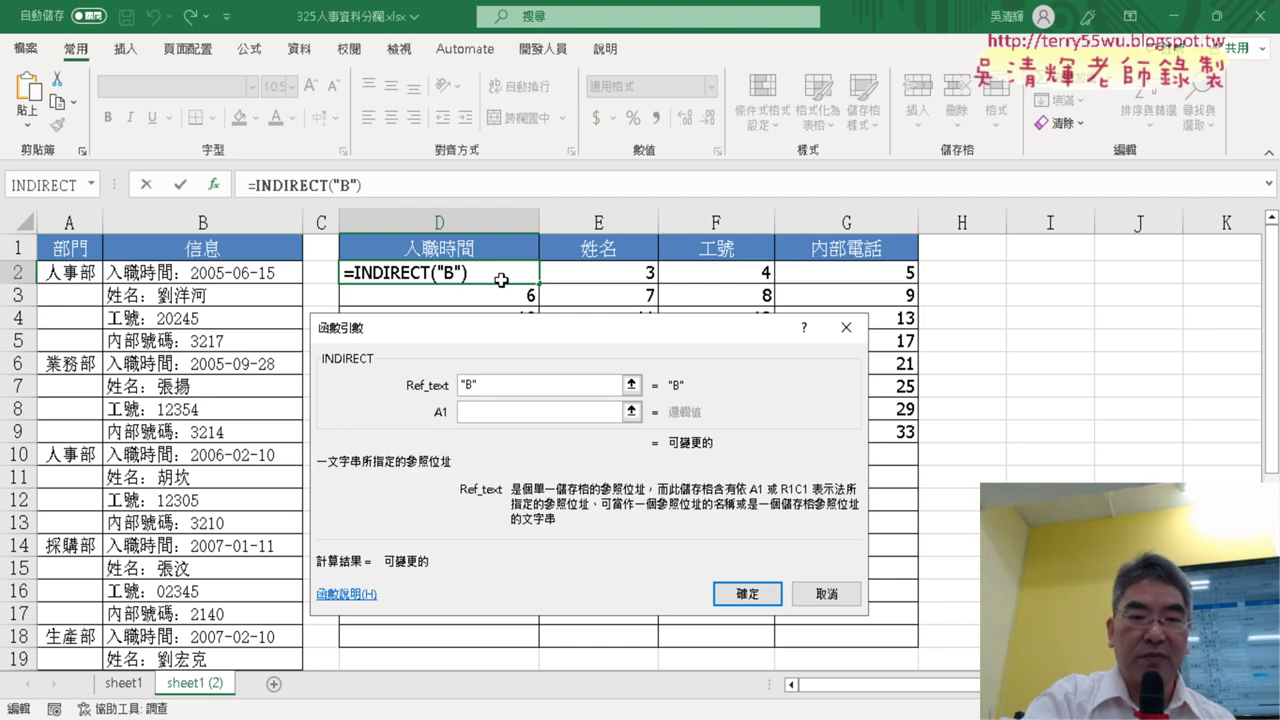
type("&")
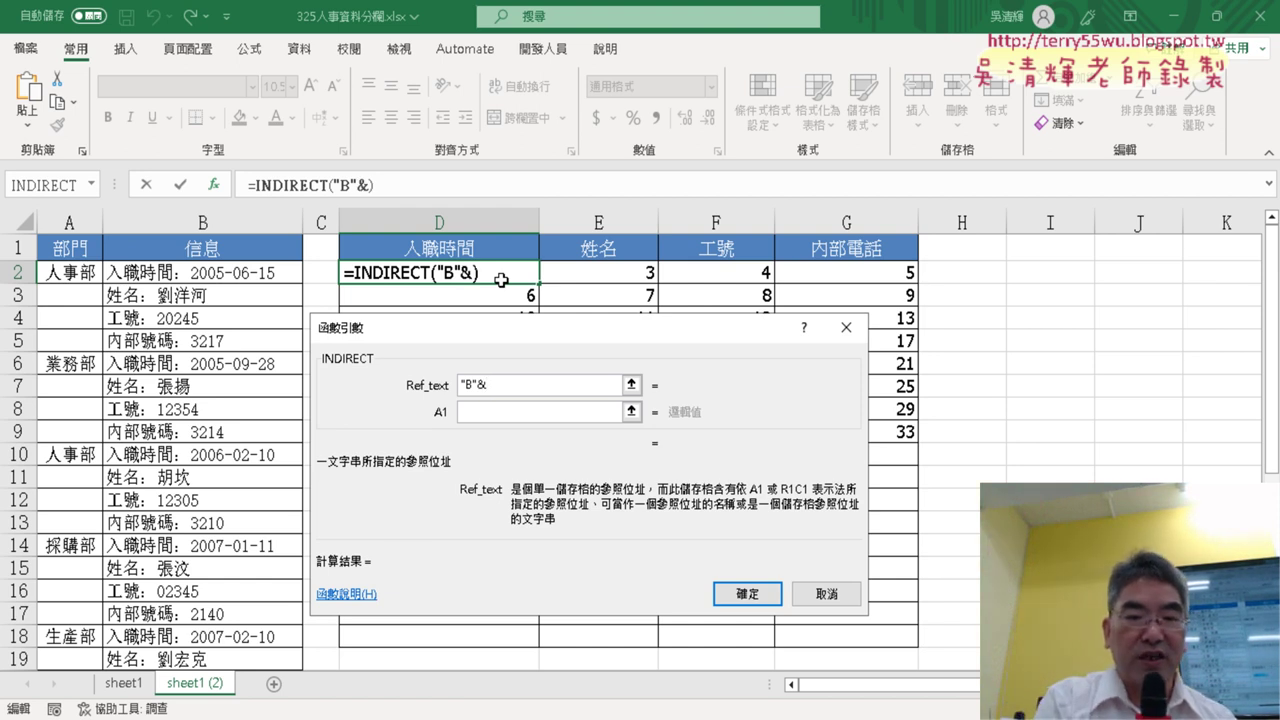
type("COLUMN()-2+(ROW()-2)*4")
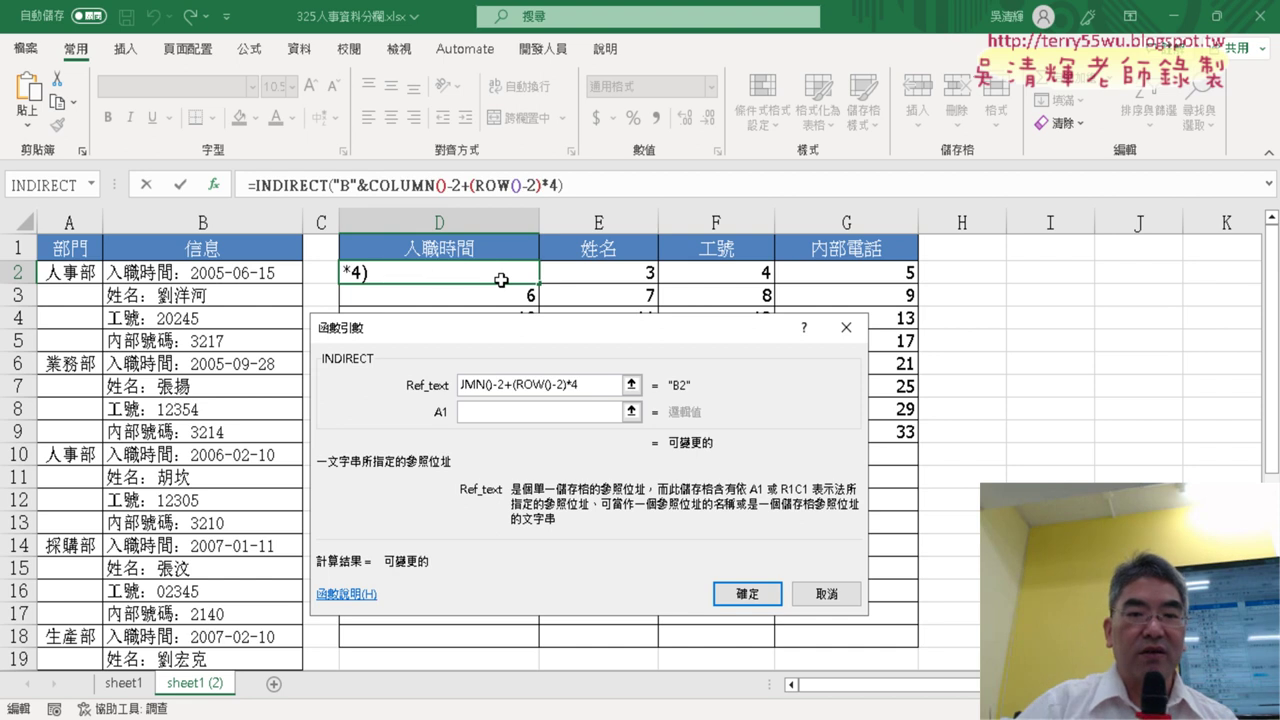
left_click_drag(608, 384, 385, 390)
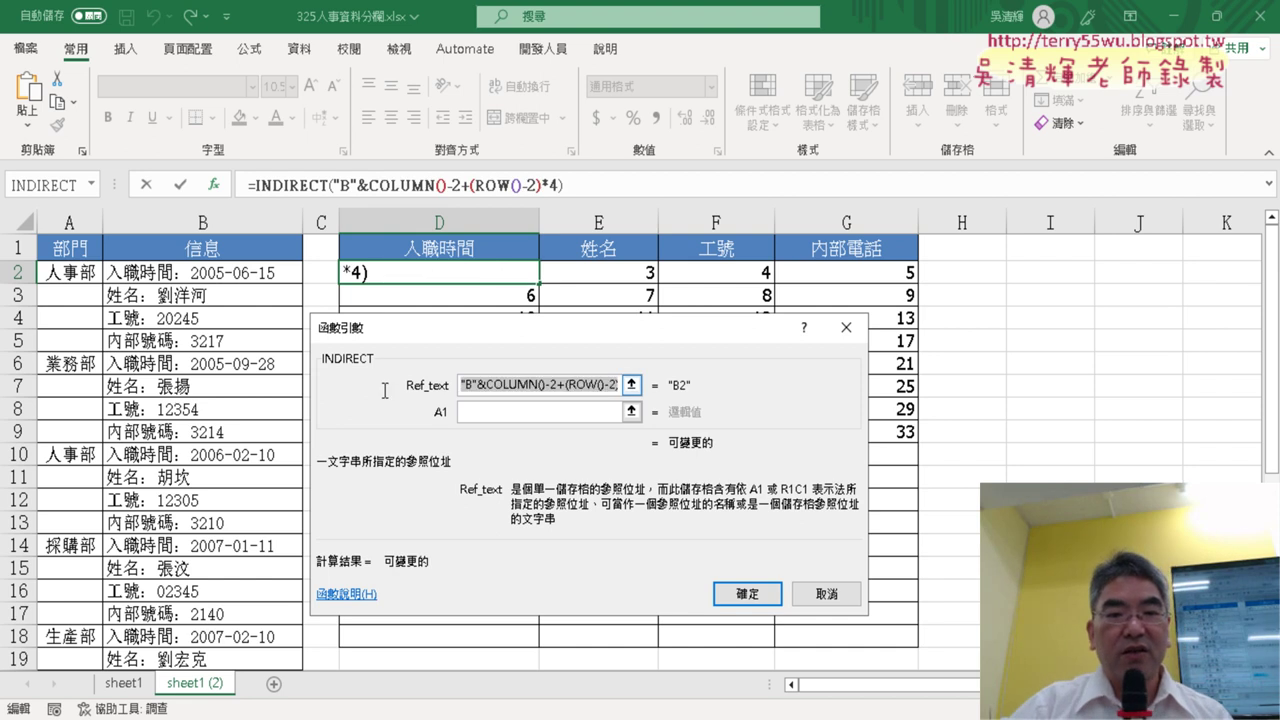
left_click(512, 381)
left_click_drag(486, 385, 608, 392)
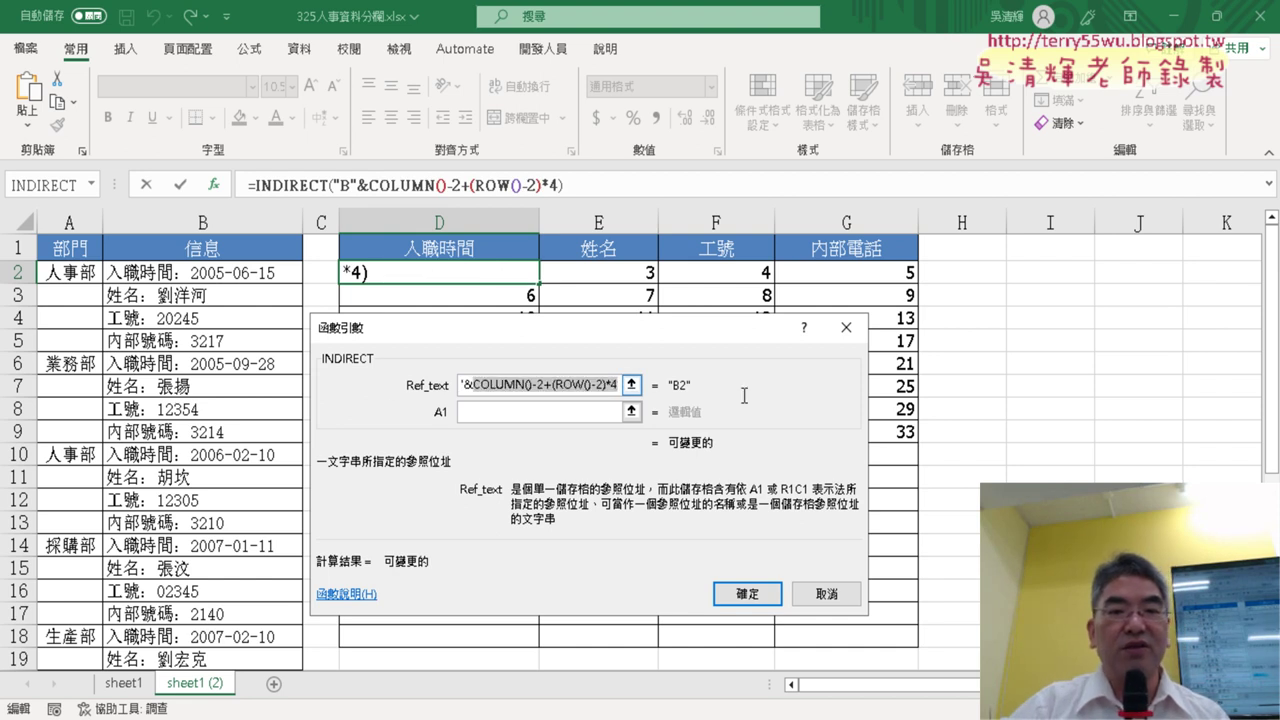
left_click_drag(495, 385, 393, 398)
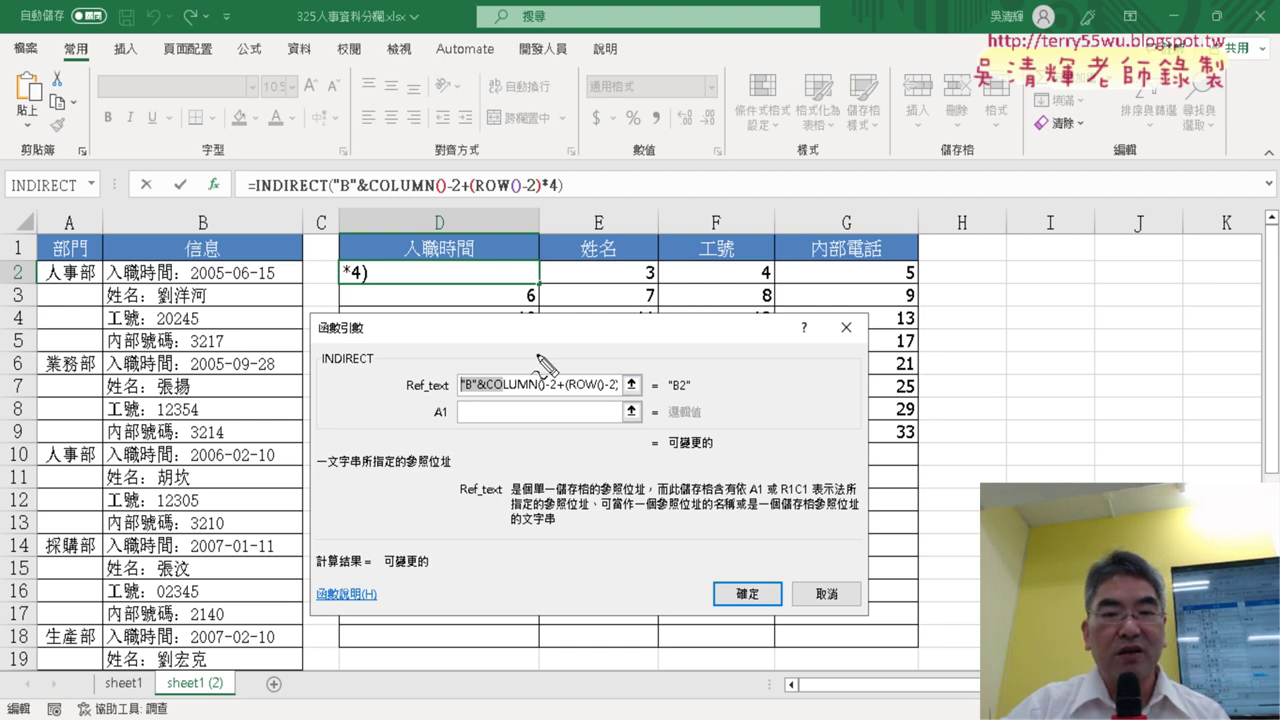
left_click_drag(542, 352, 571, 369)
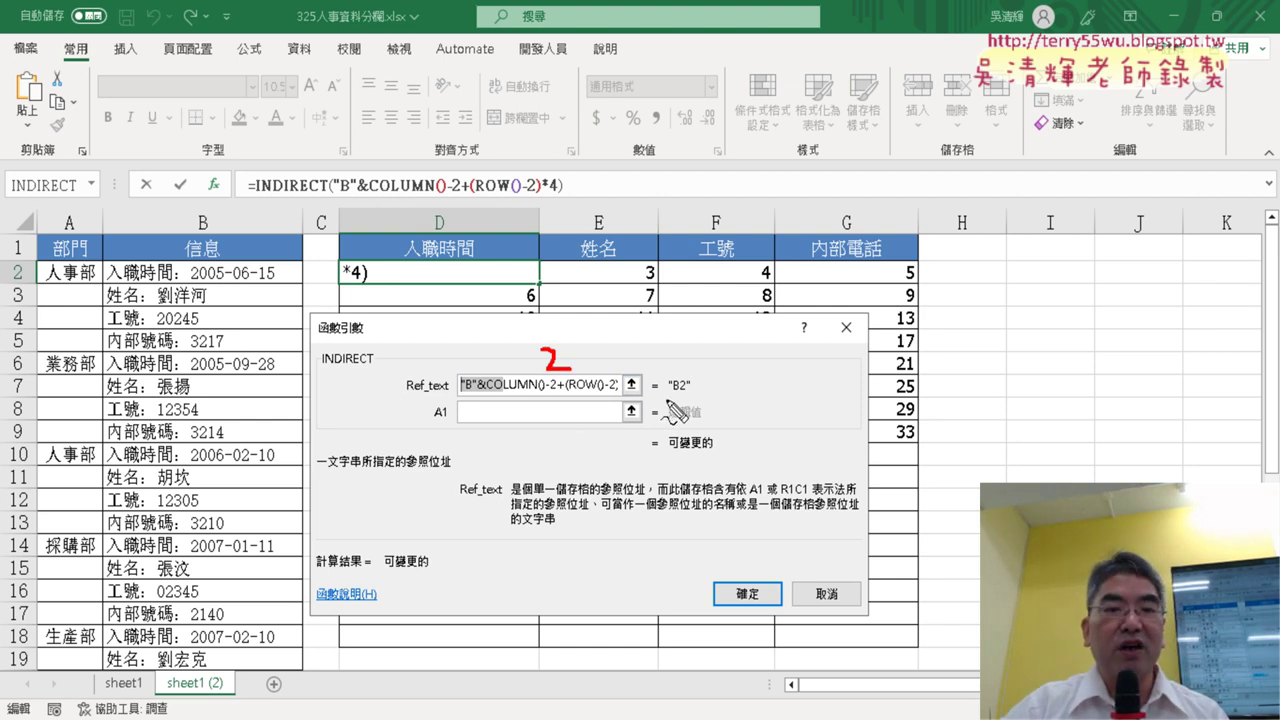
left_click_drag(665, 403, 698, 401)
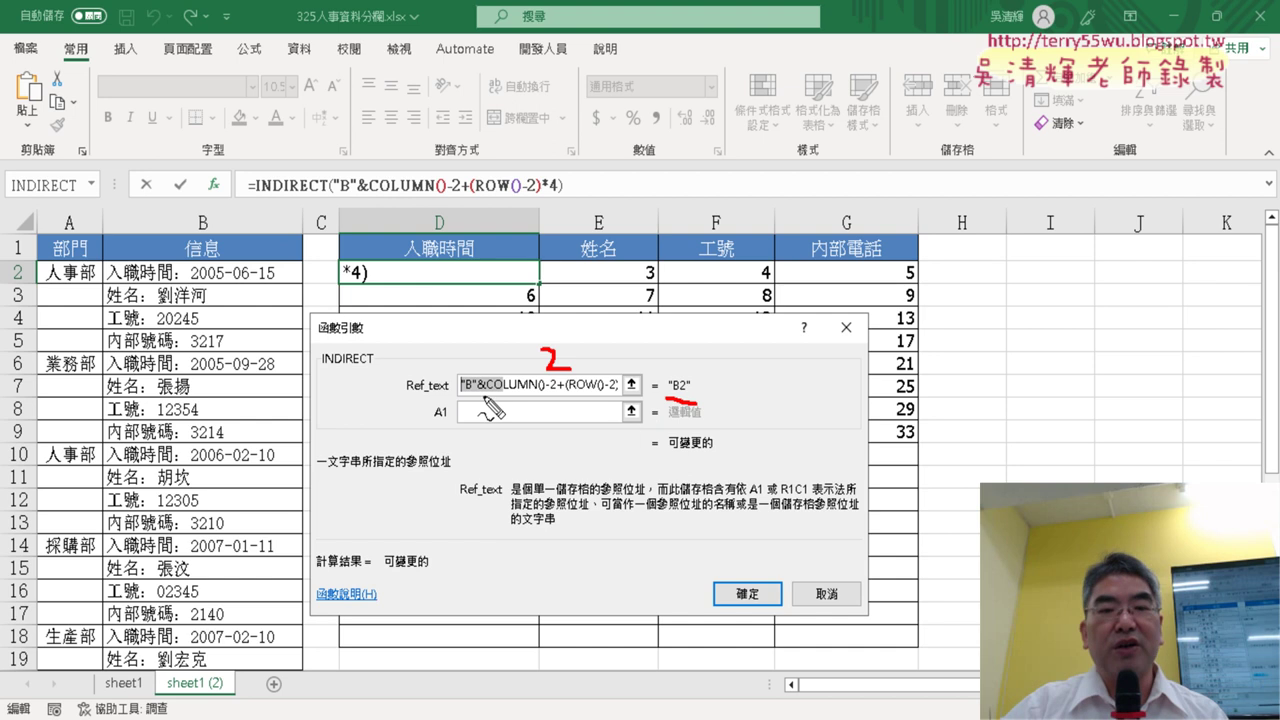
left_click_drag(464, 396, 486, 396)
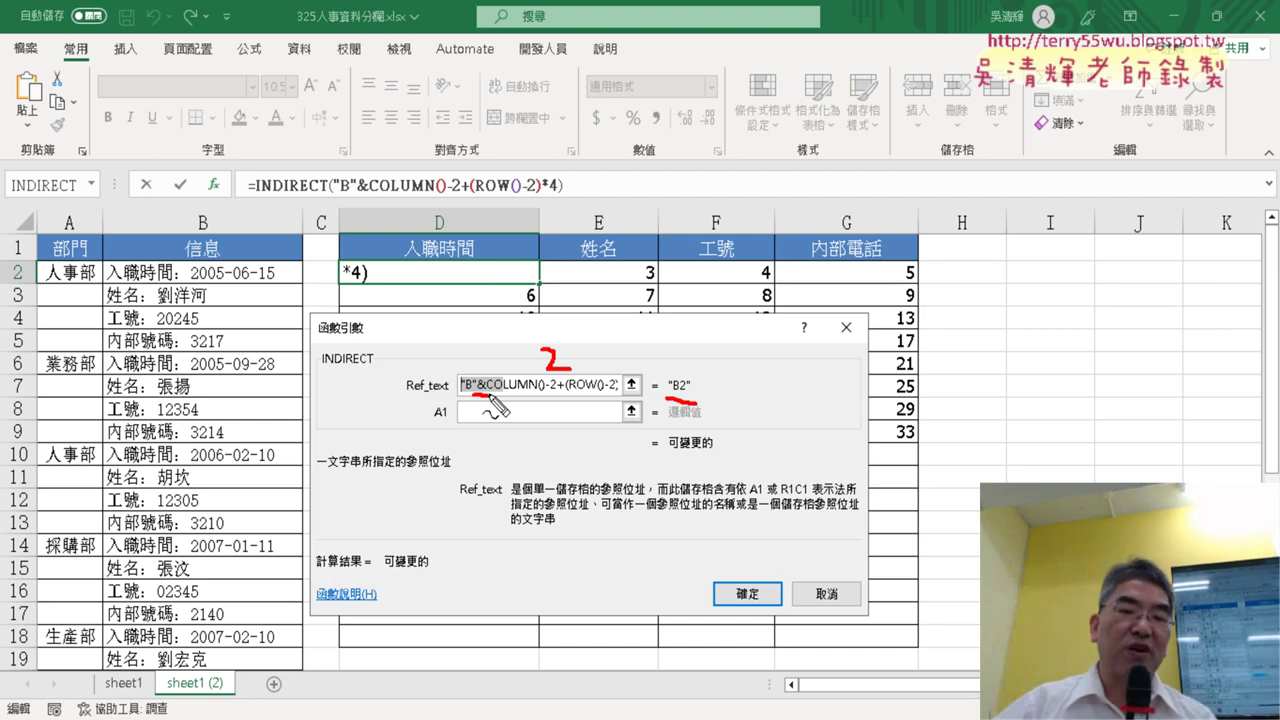
key("Escape")
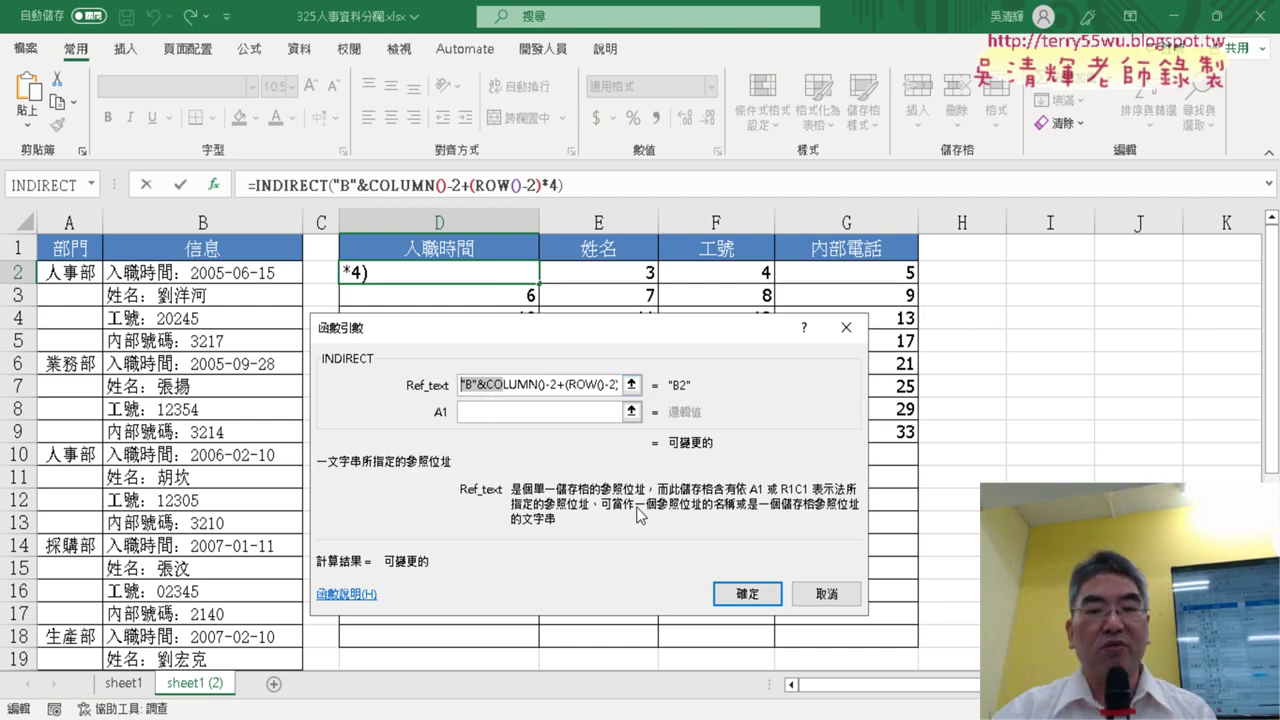
Confirm the INDIRECT formula in D2 and fill it across to G and down to row 9.
left_click(745, 594)
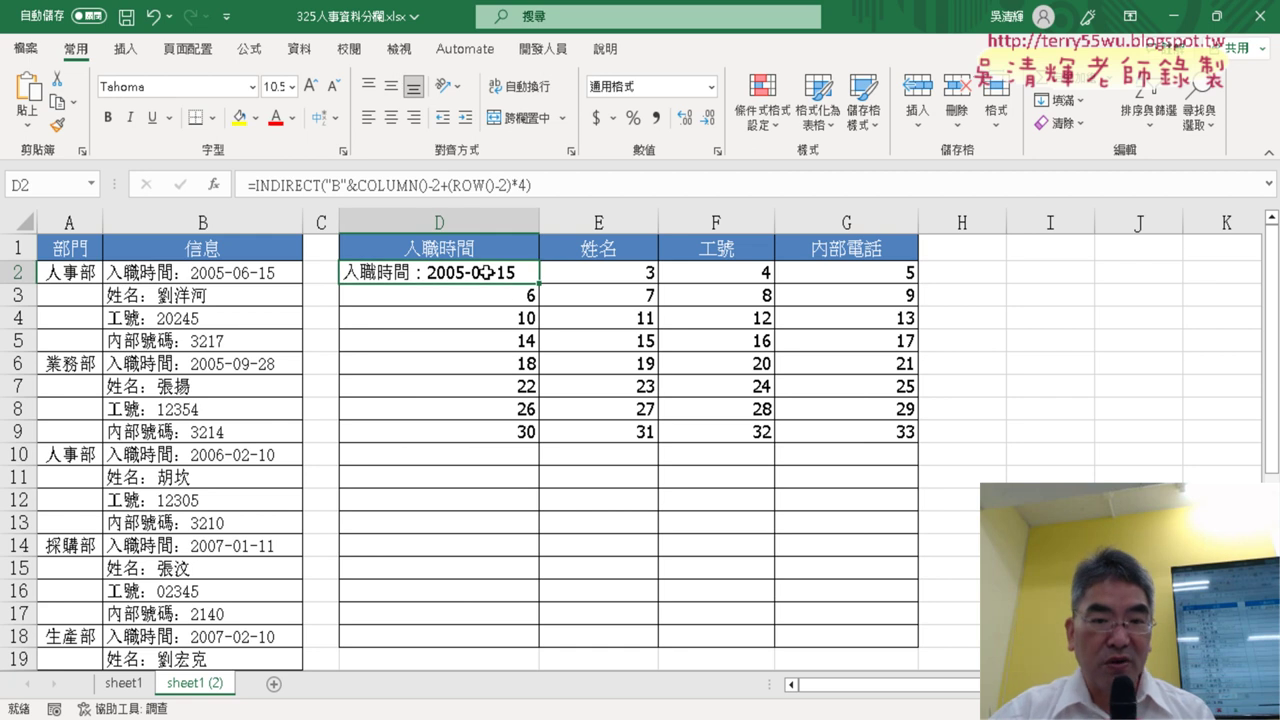
mouse_move(540, 284)
left_mouse_down()
mouse_move(917, 284)
mouse_move(929, 441)
left_mouse_up()
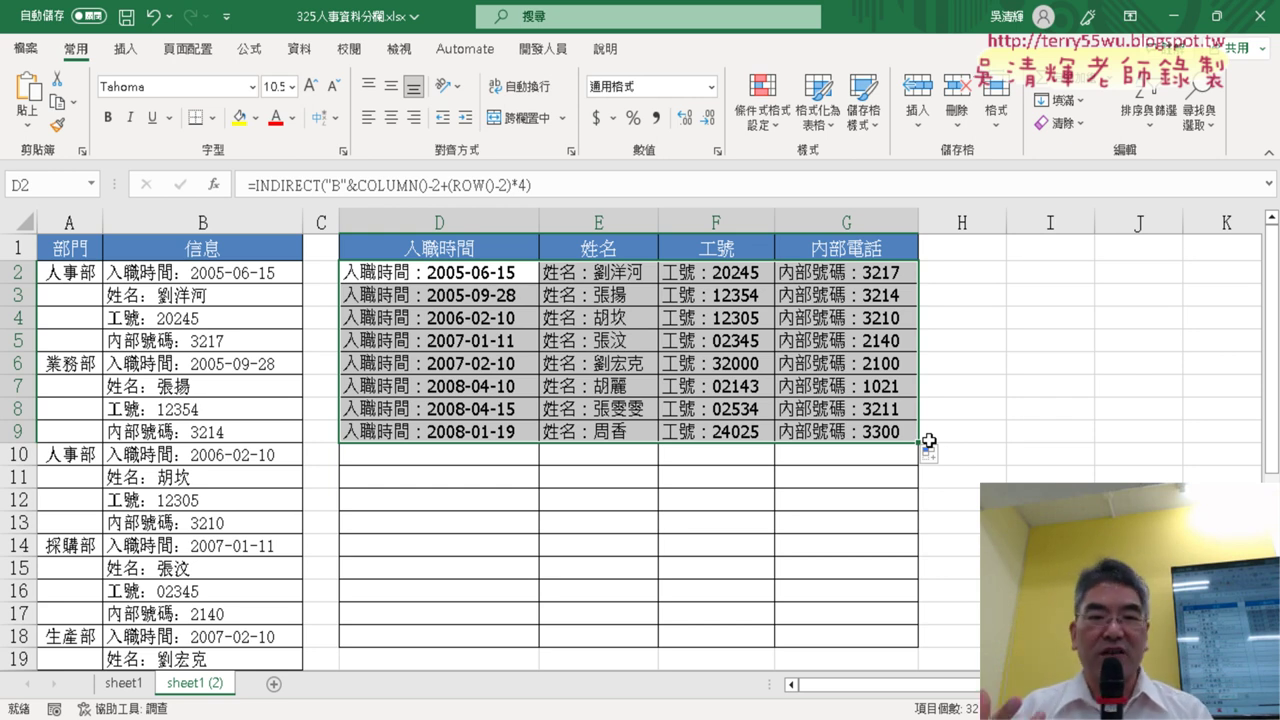
left_click(124, 688)
left_click(421, 279)
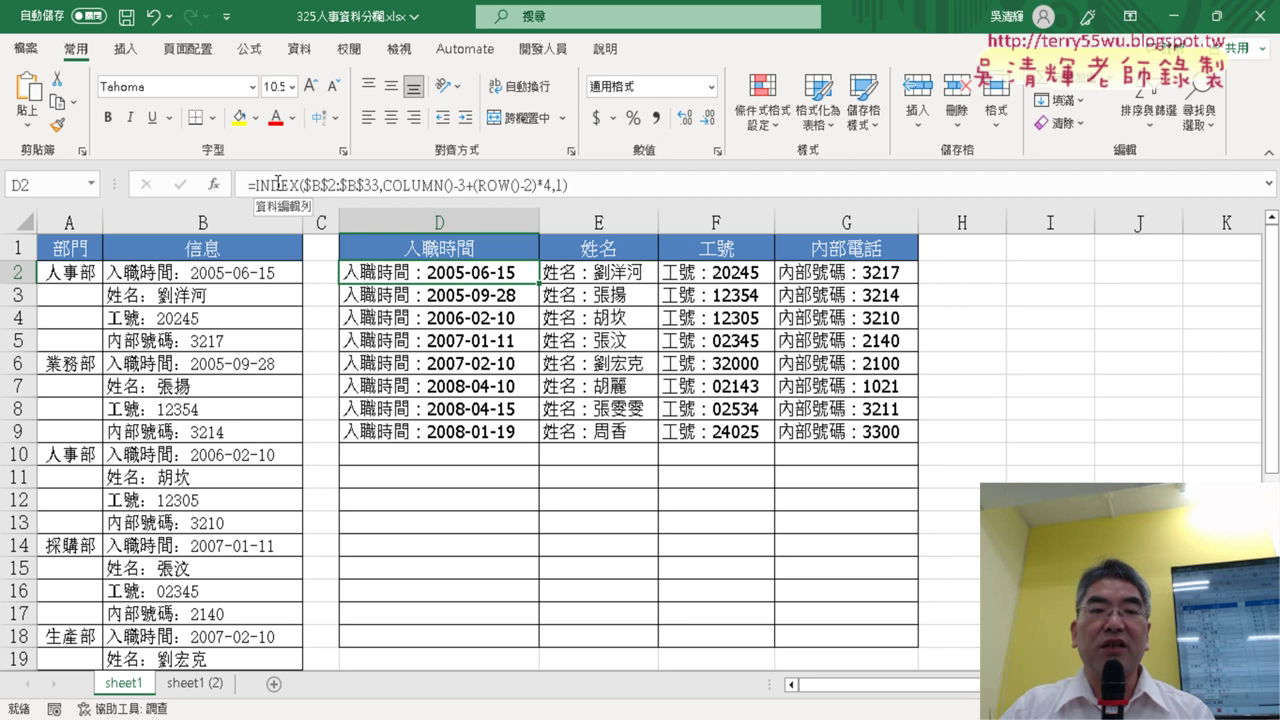
left_click(200, 684)
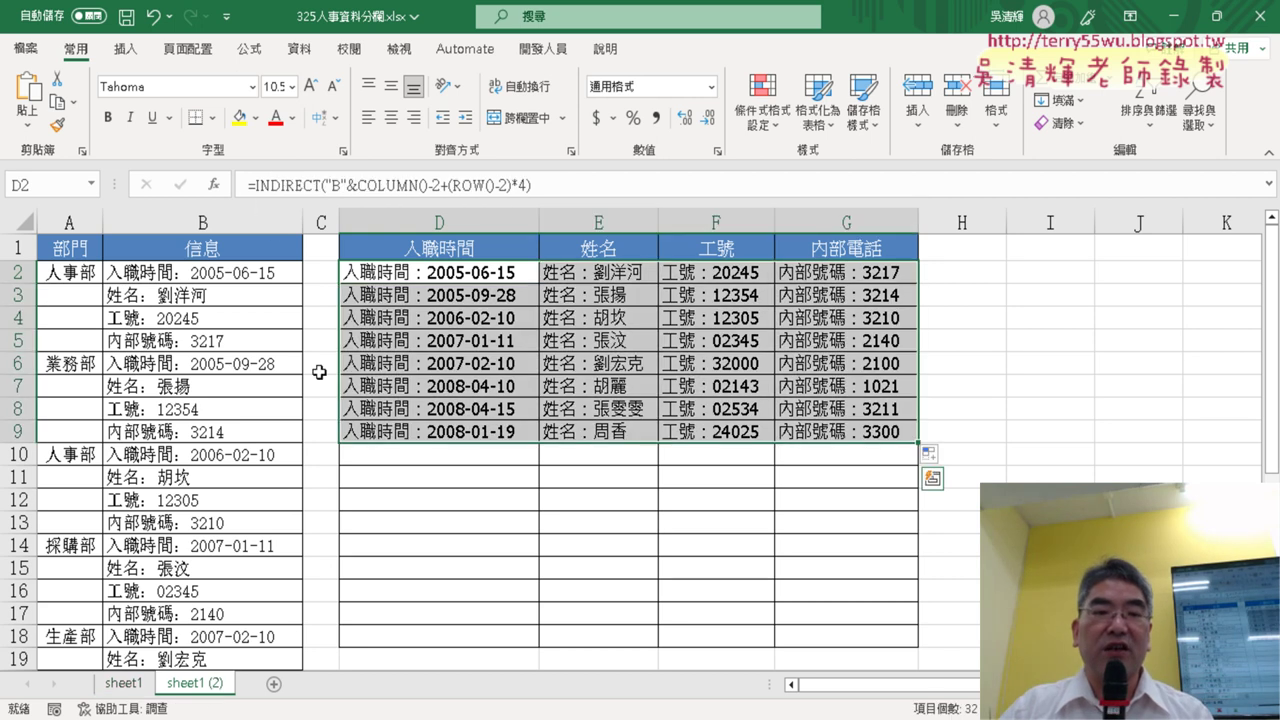
left_click(401, 270)
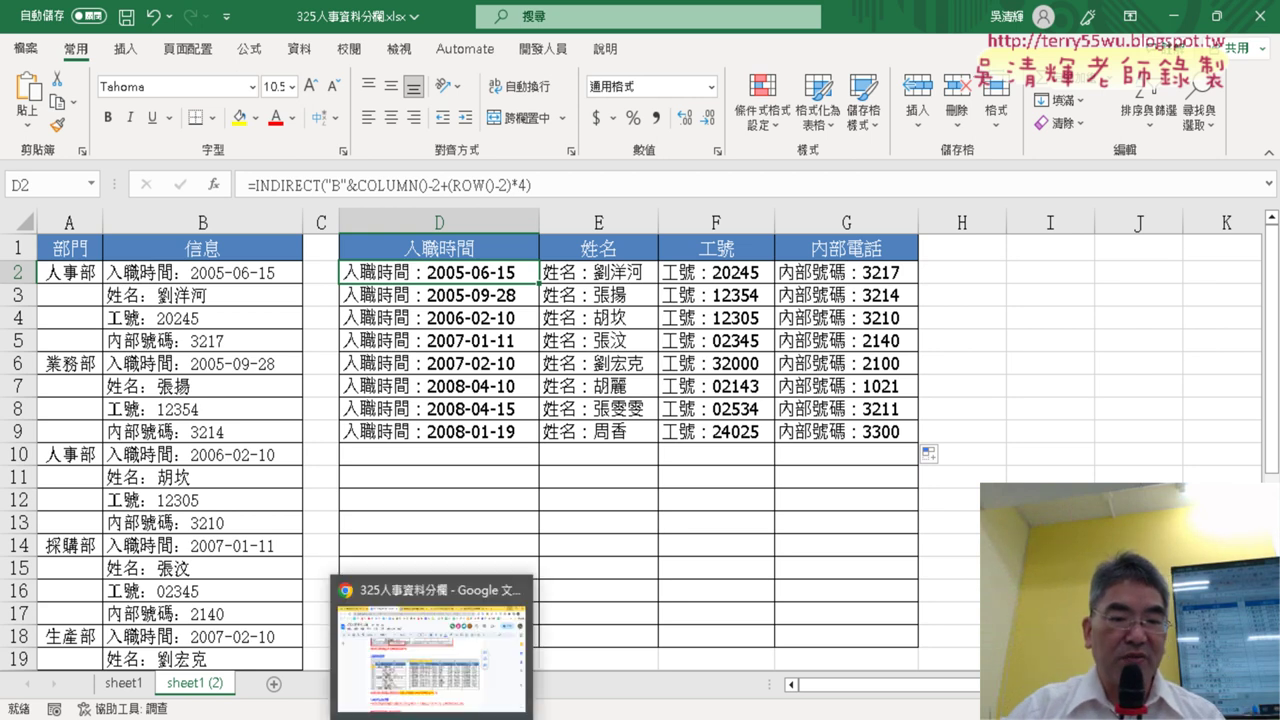
left_click(443, 664)
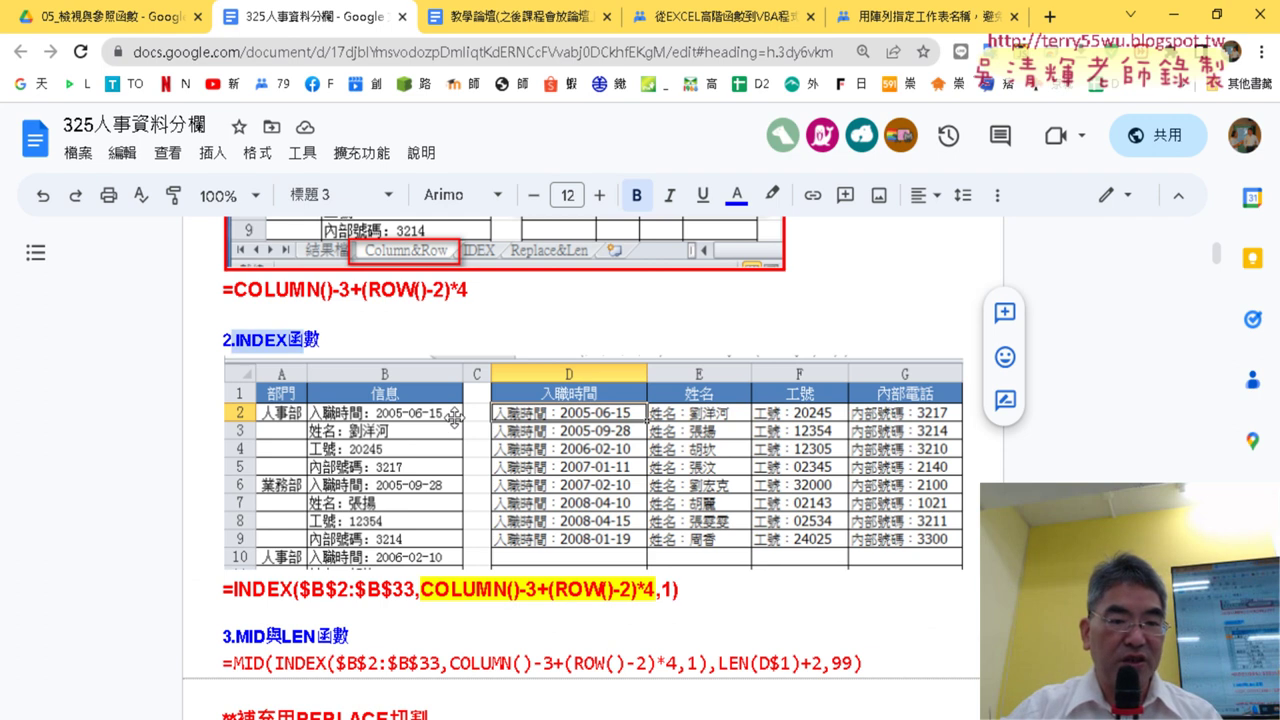
scroll(446, 429, "down", 3)
scroll(455, 417, "down", 5)
scroll(455, 417, "down", 4)
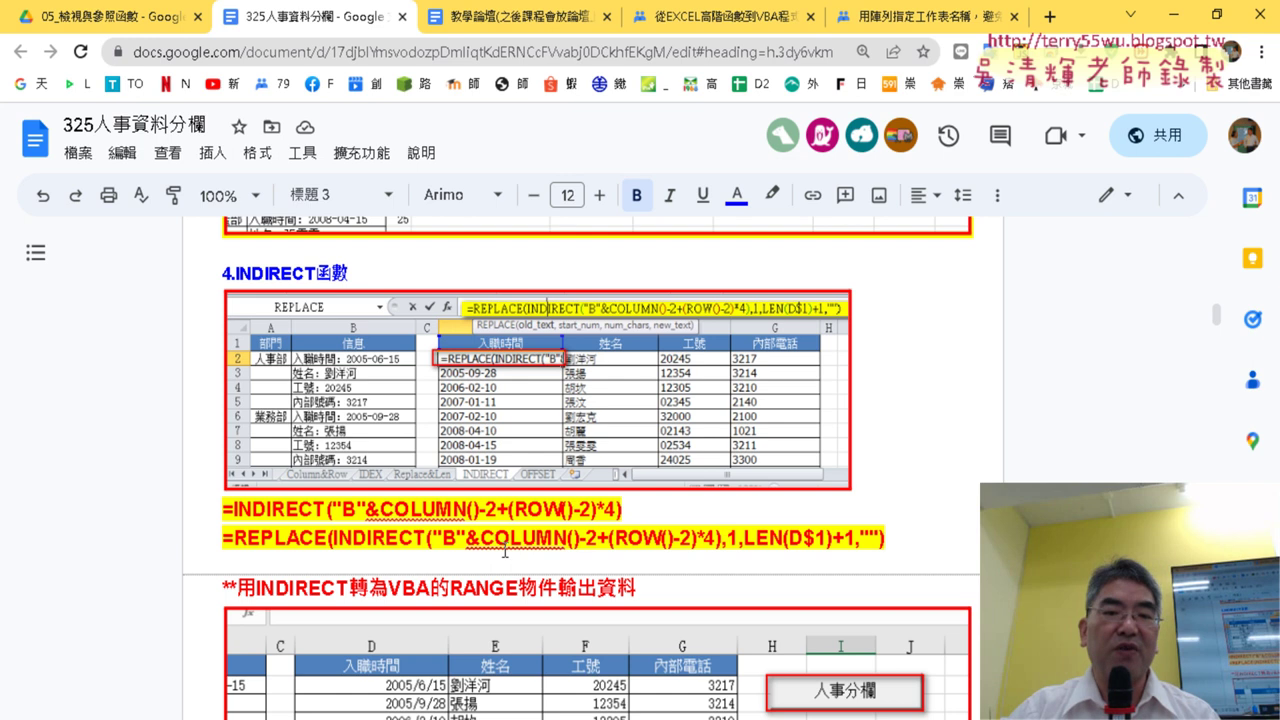
scroll(478, 537, "up", 3)
scroll(478, 537, "up", 4)
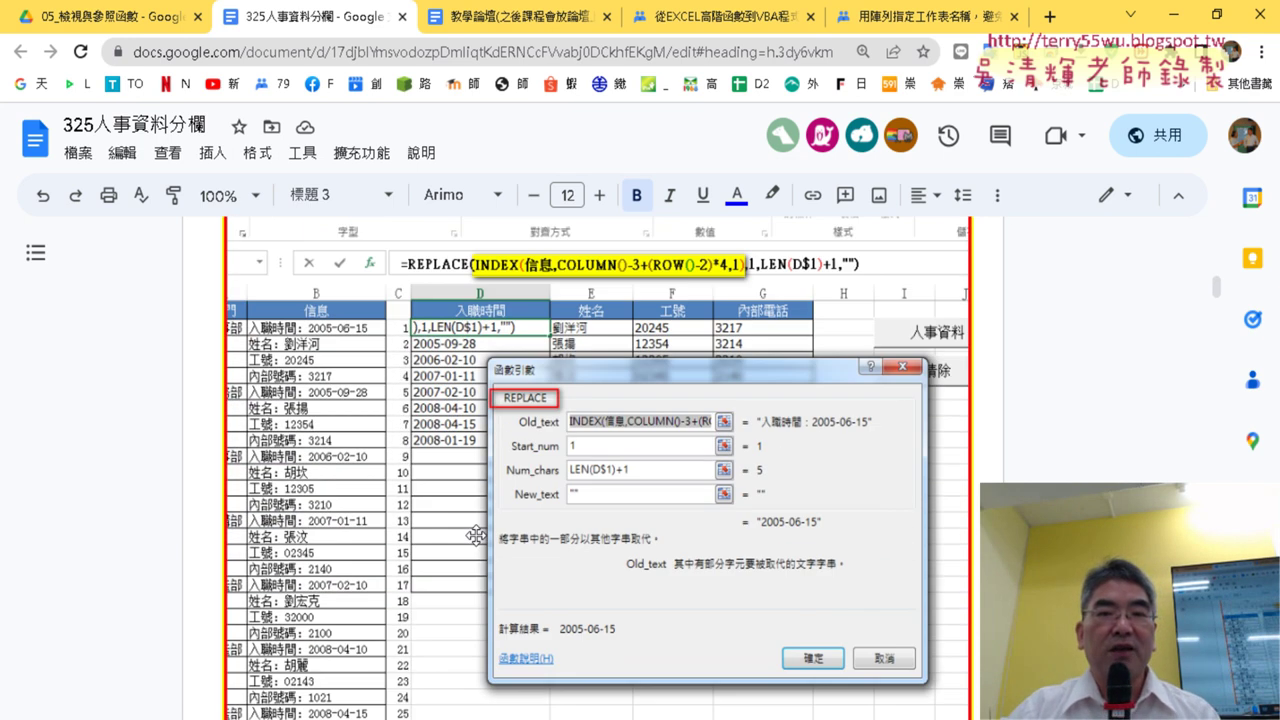
left_click(1183, 17)
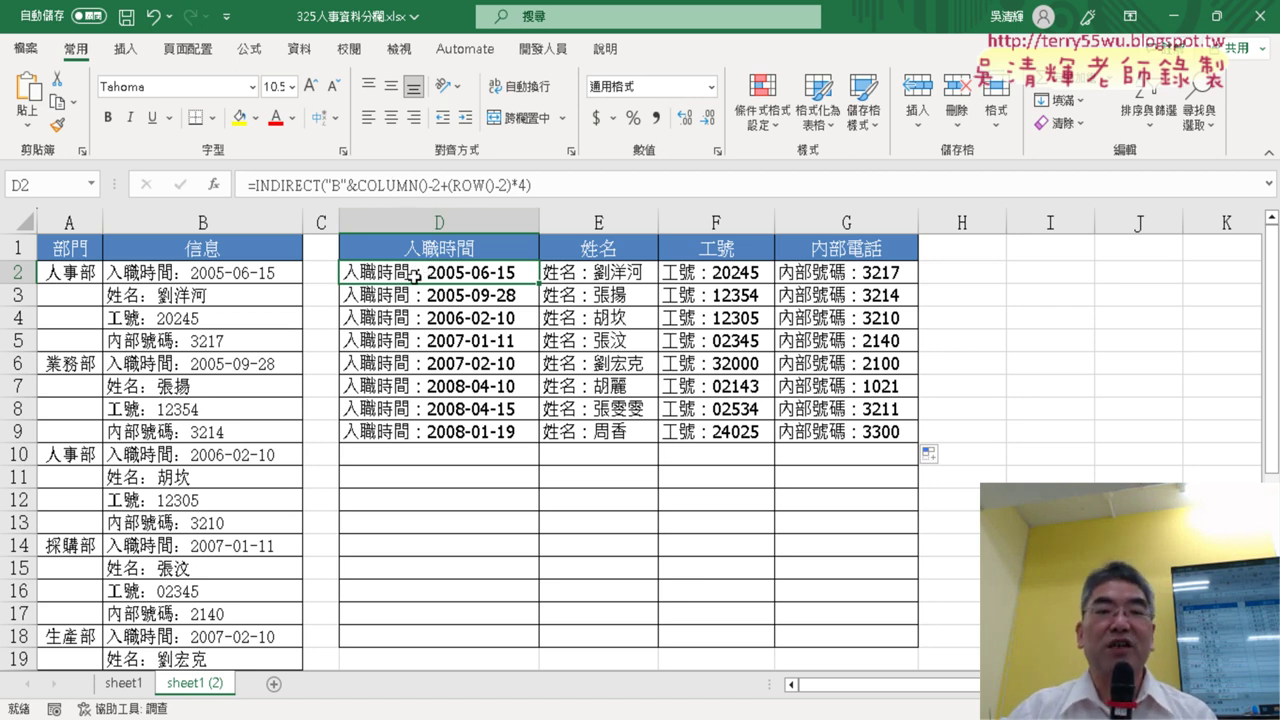
double_click(415, 272)
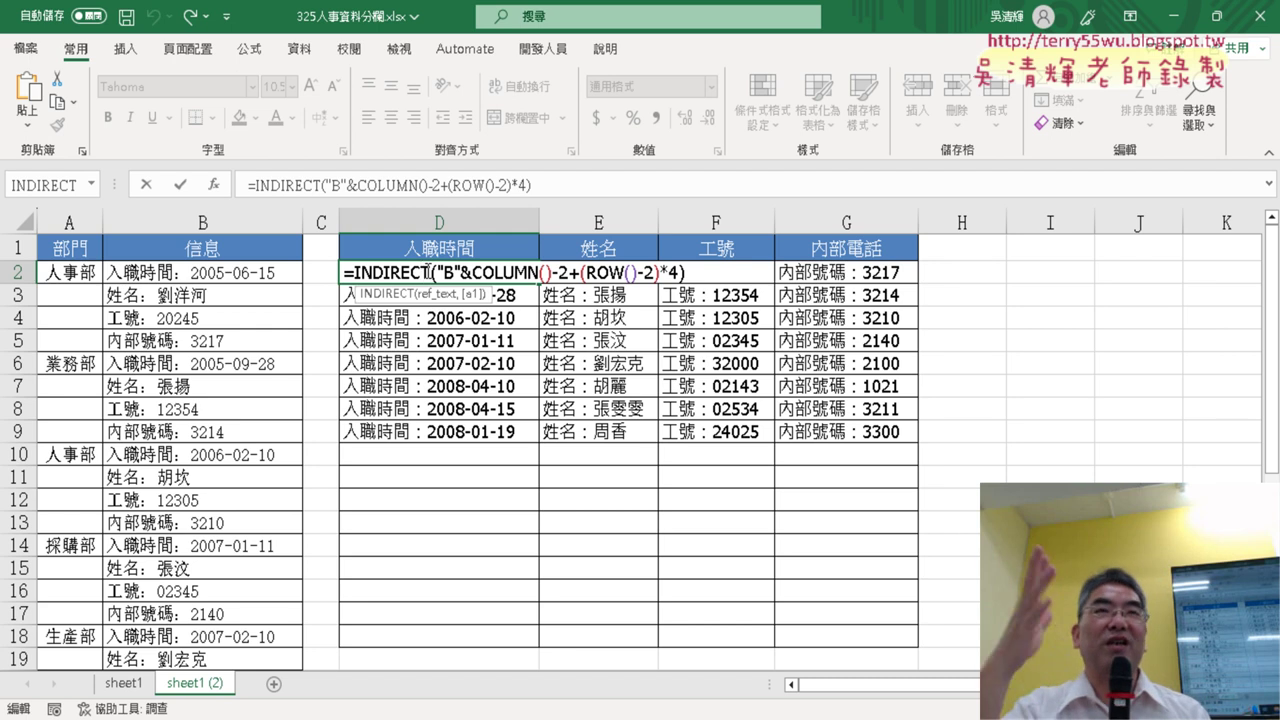
key("ctrl+Return")
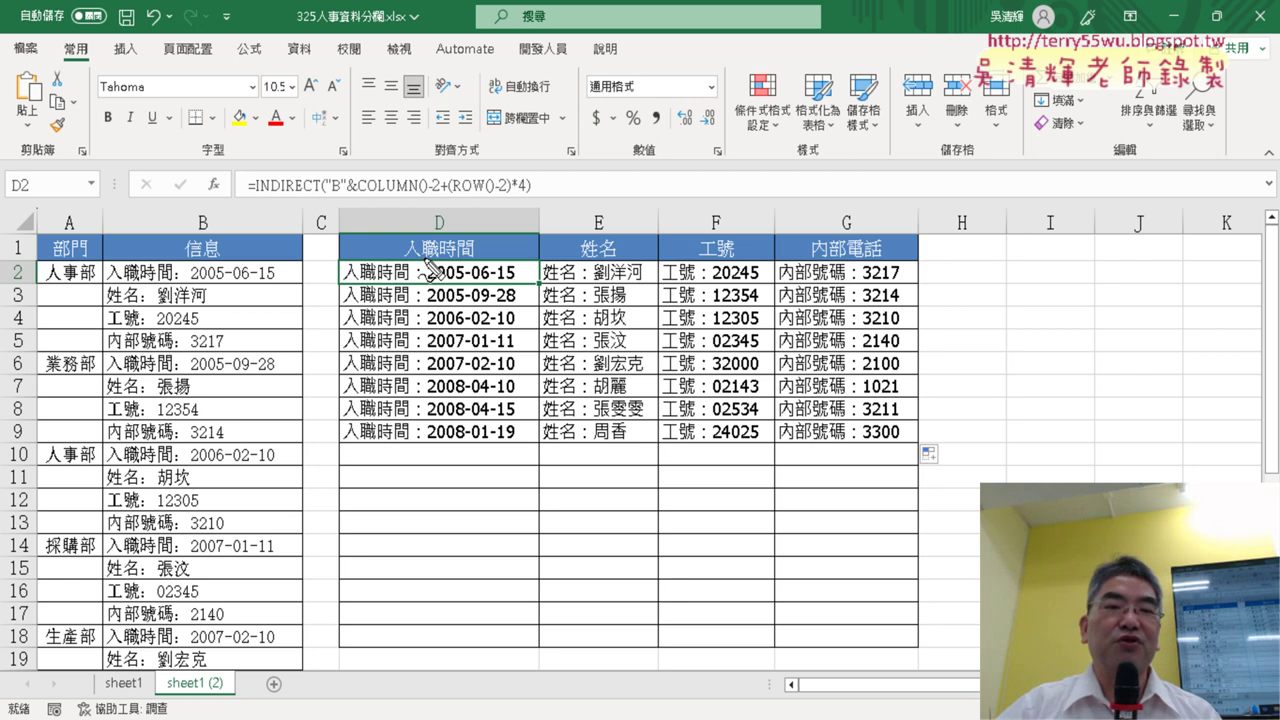
Draw red pen lines and X marks over the dates, names and numbers in columns D, E and F.
left_click_drag(429, 266, 424, 446)
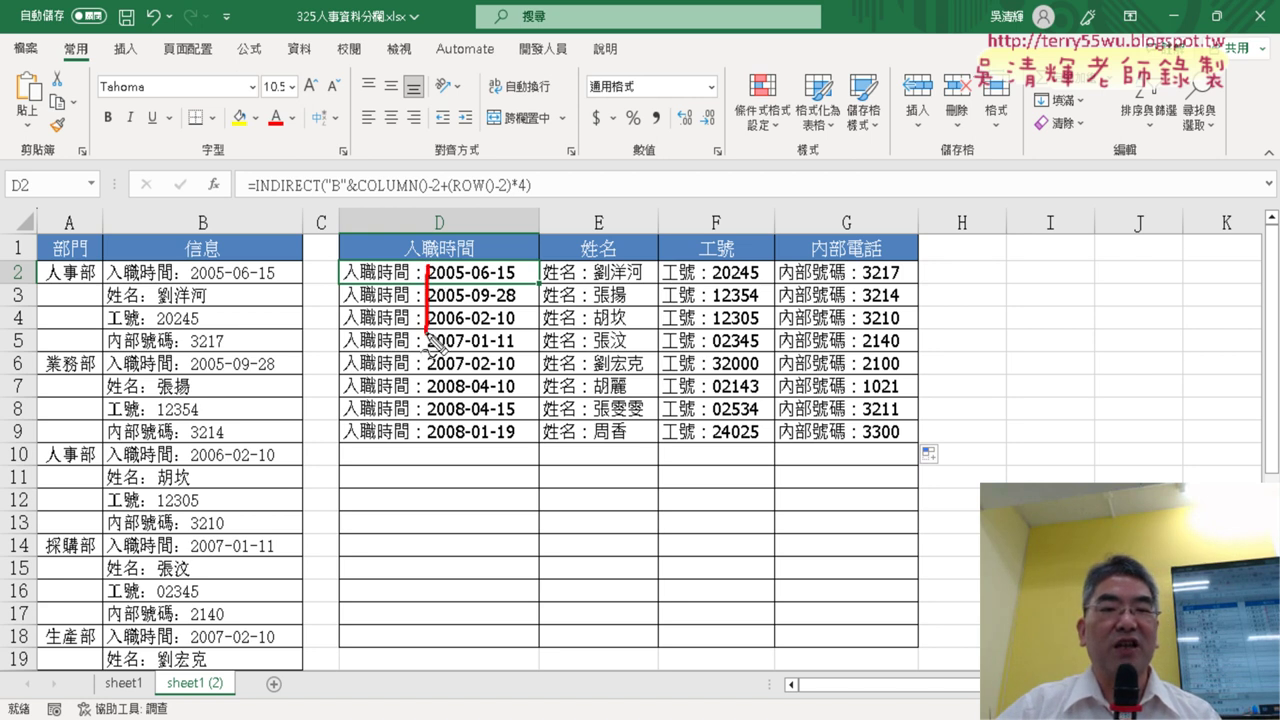
left_click_drag(400, 320, 376, 366)
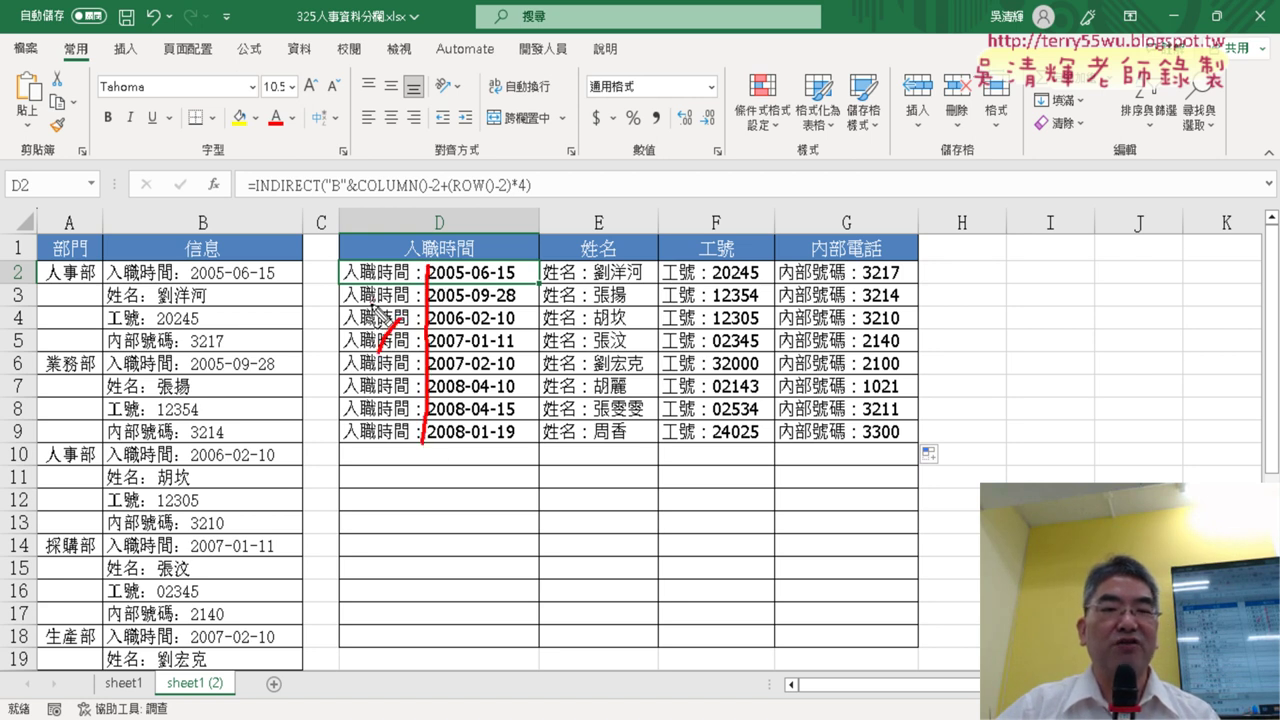
left_click_drag(368, 306, 396, 354)
left_click_drag(598, 262, 592, 442)
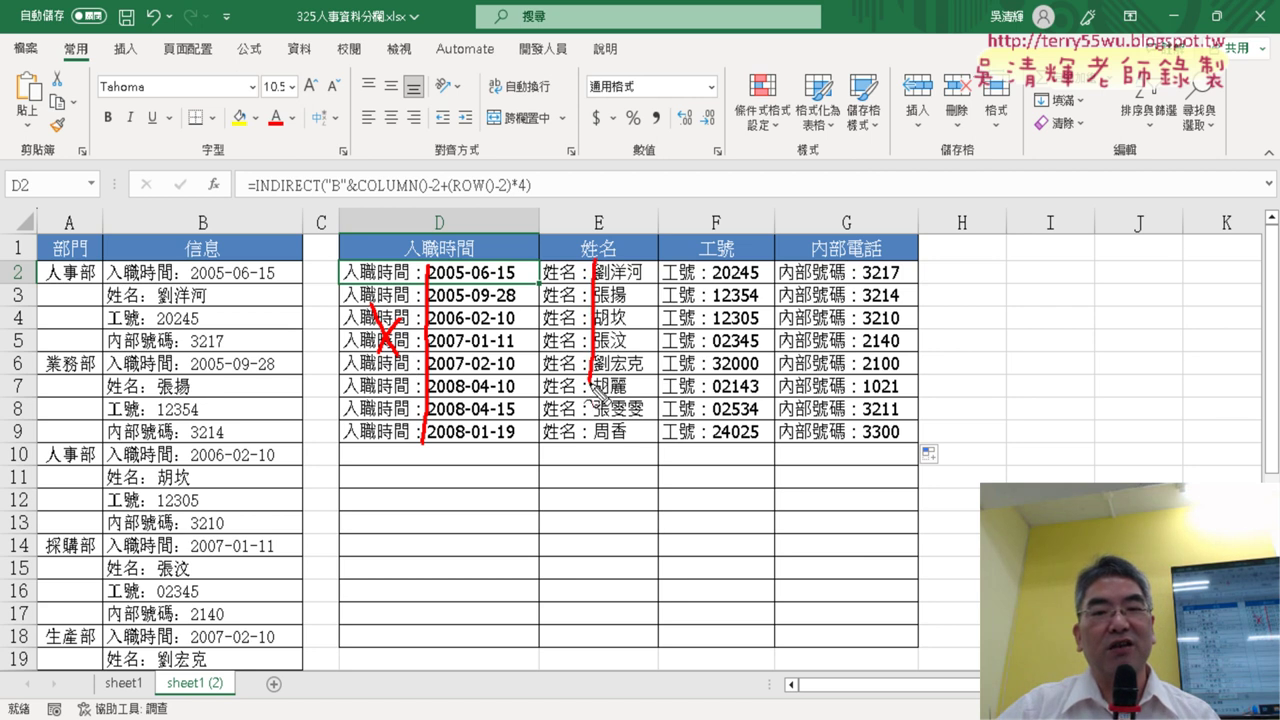
mouse_move(582, 322)
left_mouse_down()
mouse_move(564, 352)
mouse_move(576, 340)
left_mouse_up()
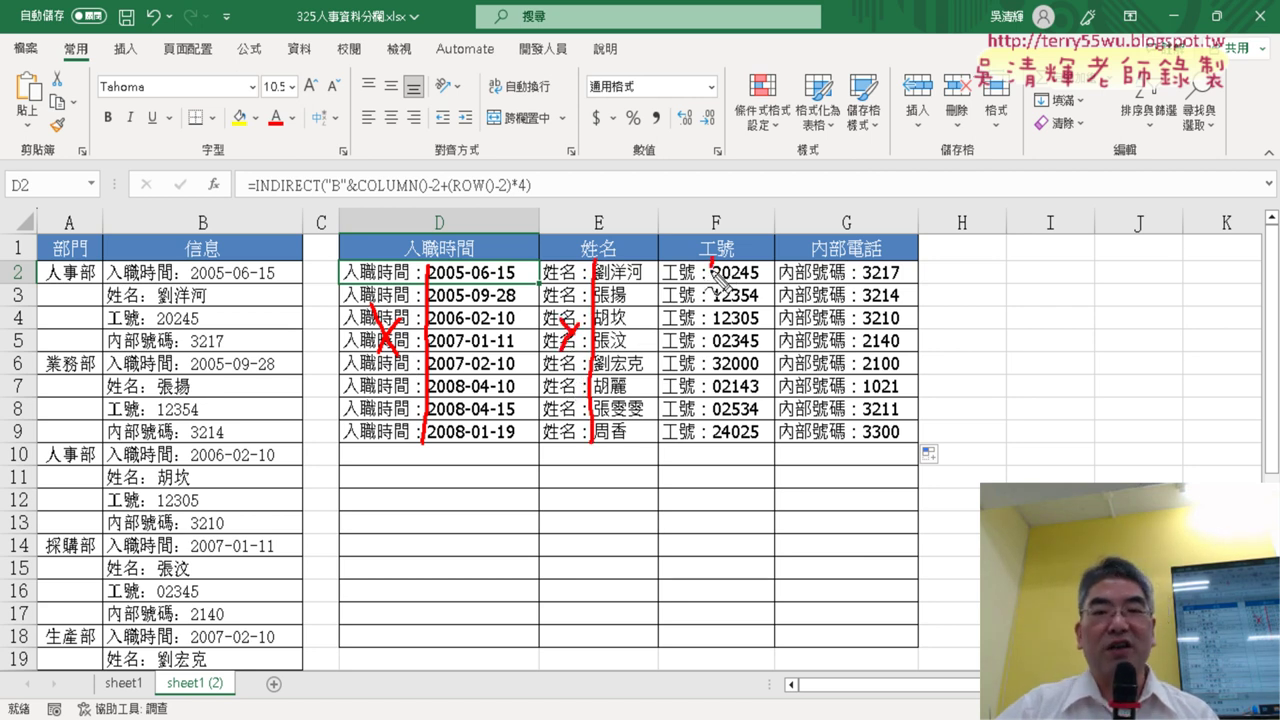
left_click_drag(712, 262, 702, 394)
mouse_move(696, 286)
left_mouse_down()
mouse_move(658, 330)
mouse_move(698, 332)
left_mouse_up()
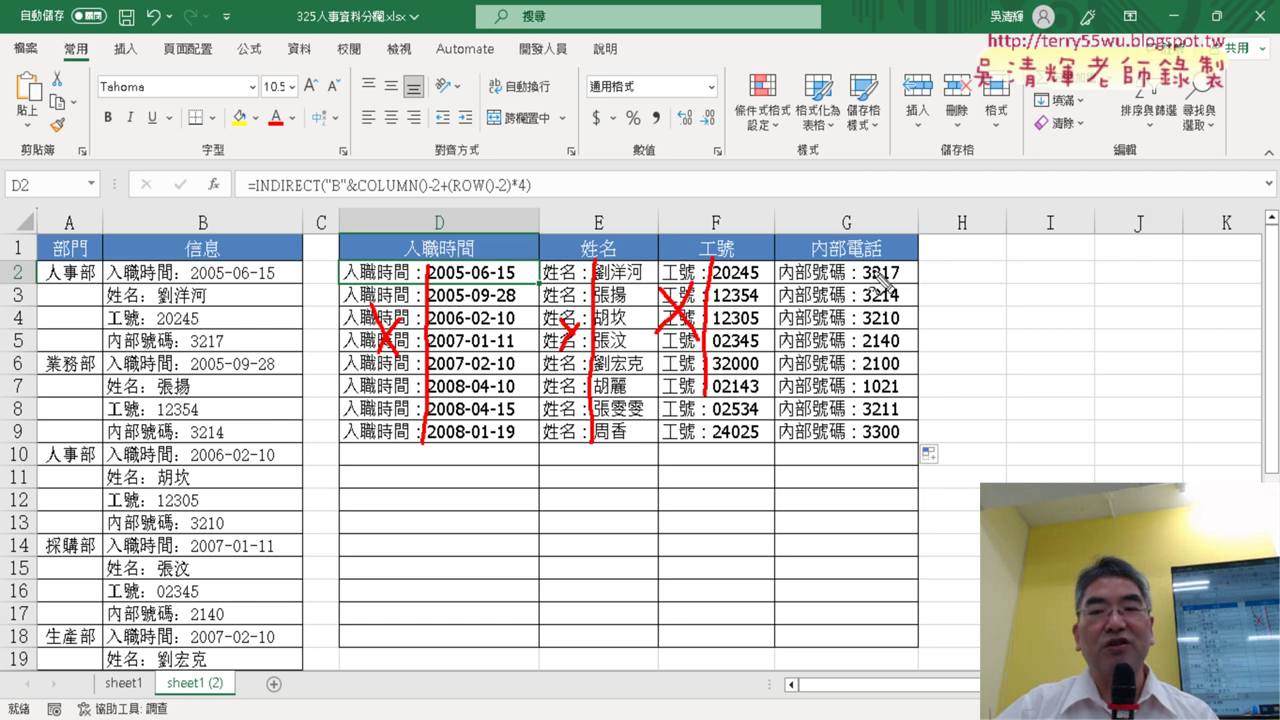